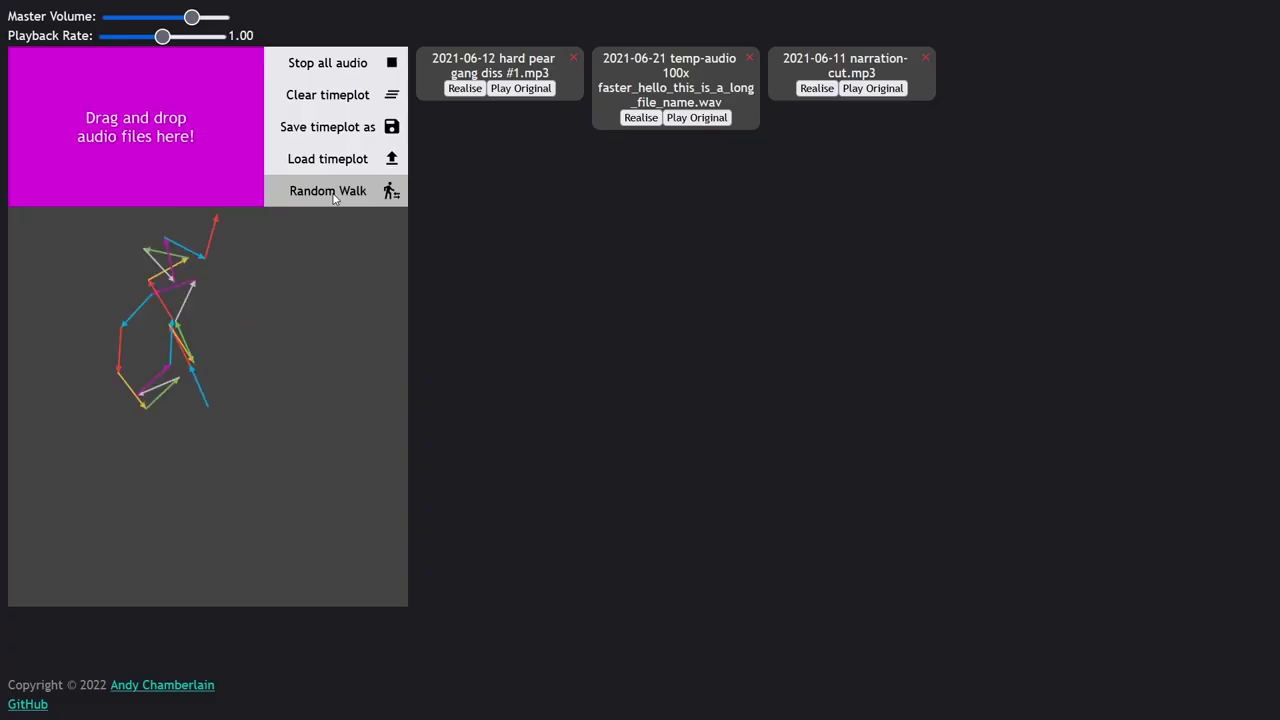
pyautogui.moveTo(214, 449)
pyautogui.mouseDown()
pyautogui.moveTo(149, 414)
pyautogui.moveTo(280, 380)
pyautogui.moveTo(150, 449)
pyautogui.moveTo(365, 423)
pyautogui.moveTo(176, 233)
pyautogui.moveTo(194, 641)
pyautogui.moveTo(337, 171)
pyautogui.mouseUp()
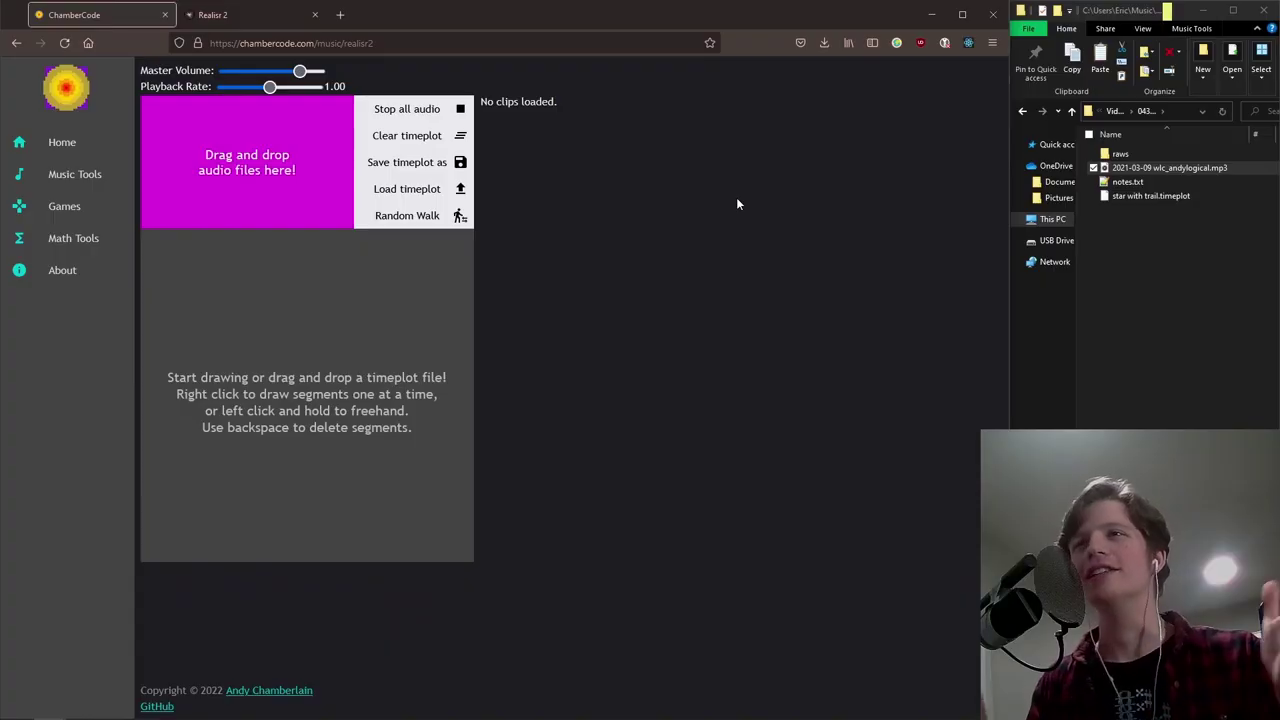
# Step: Open Realisr 2 from ChamberCode's Music Tools page and load 2021-03-09 wlc_andylogical.mp3 as a clip
pyautogui.click(267, 15)
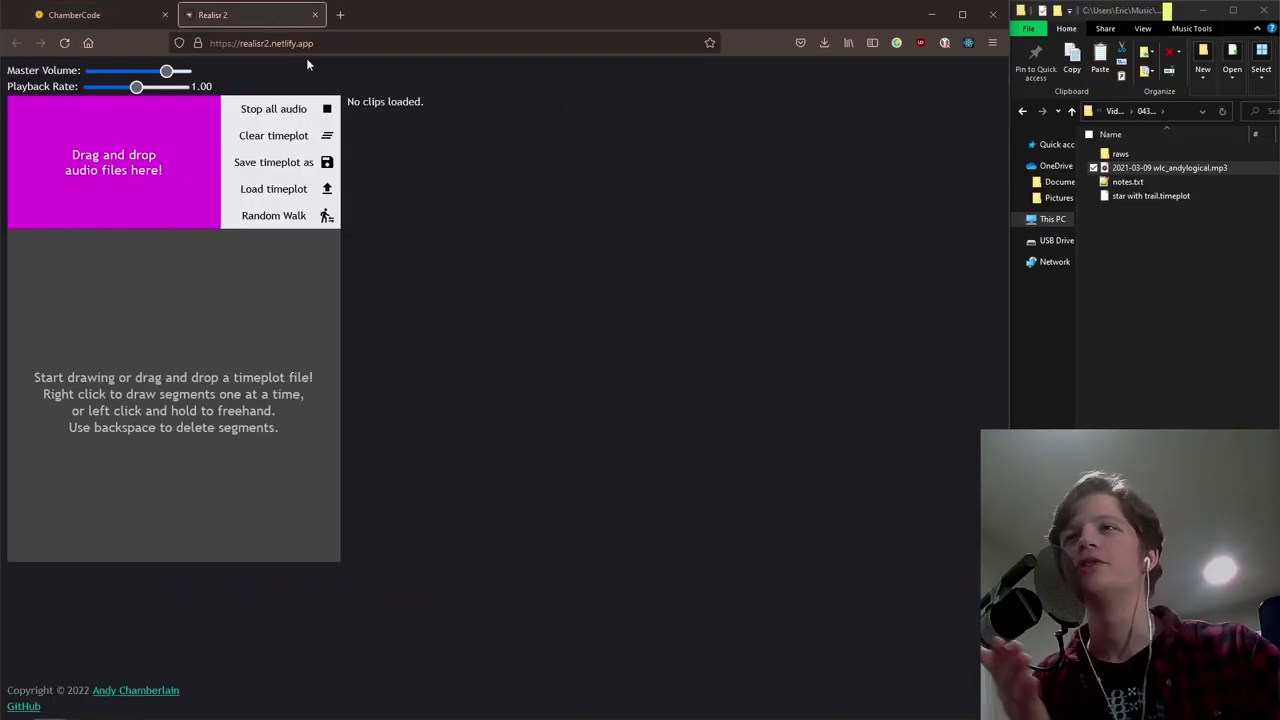
pyautogui.click(317, 45)
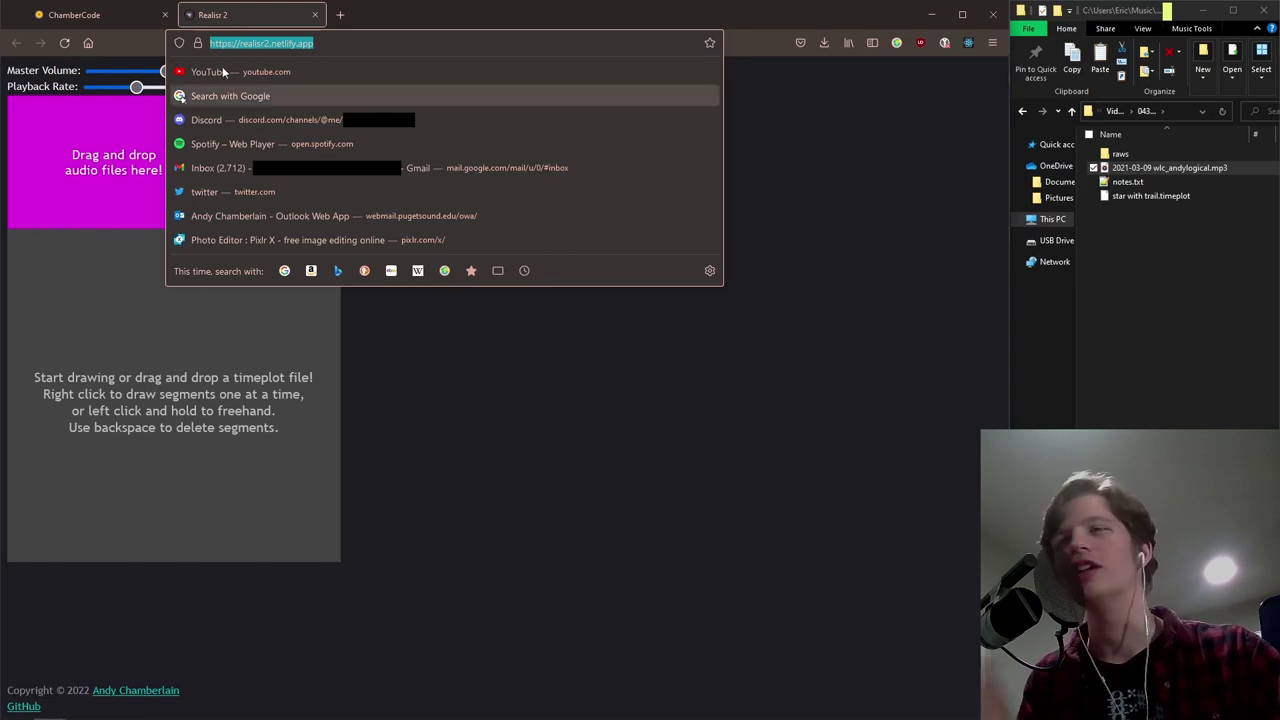
pyautogui.click(115, 17)
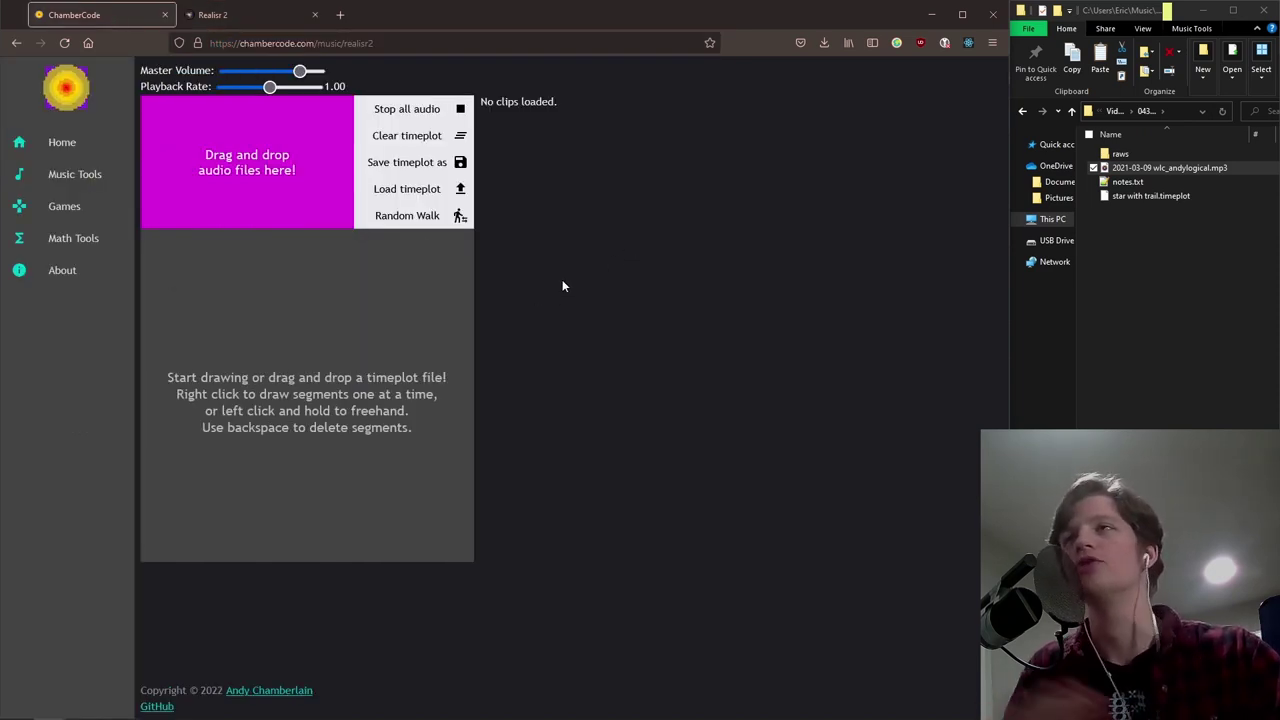
pyautogui.click(73, 174)
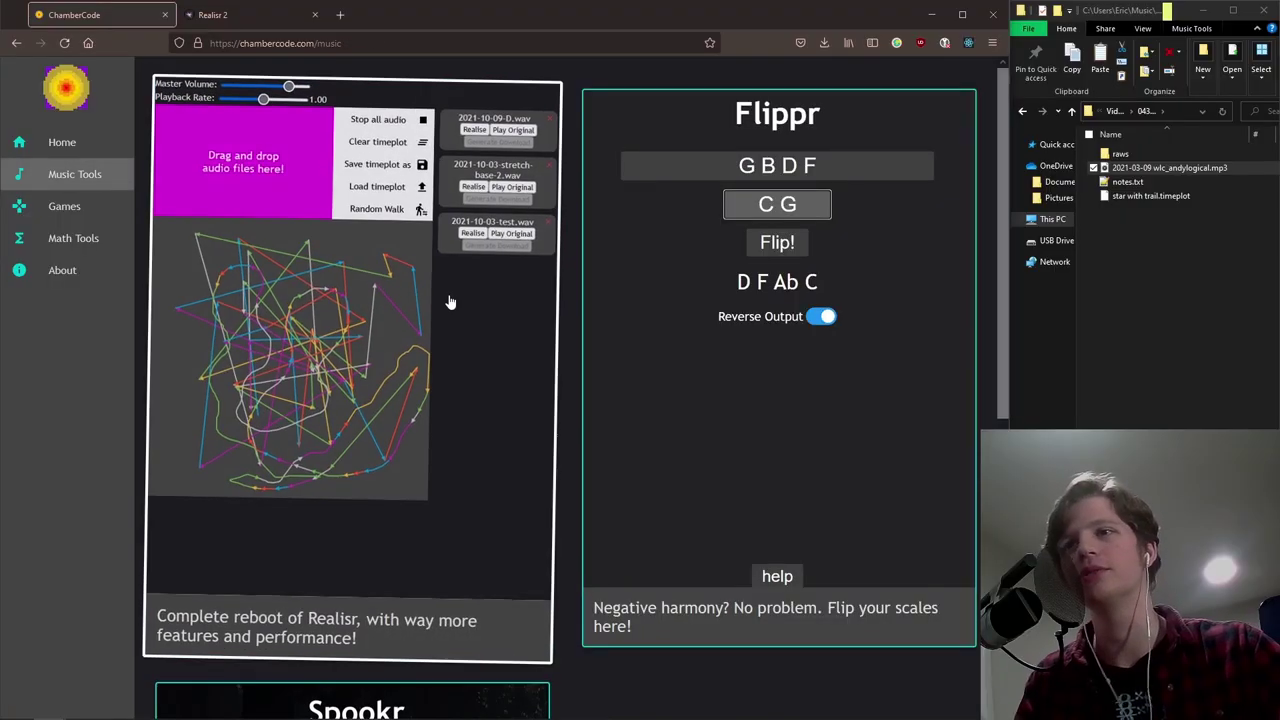
pyautogui.click(448, 355)
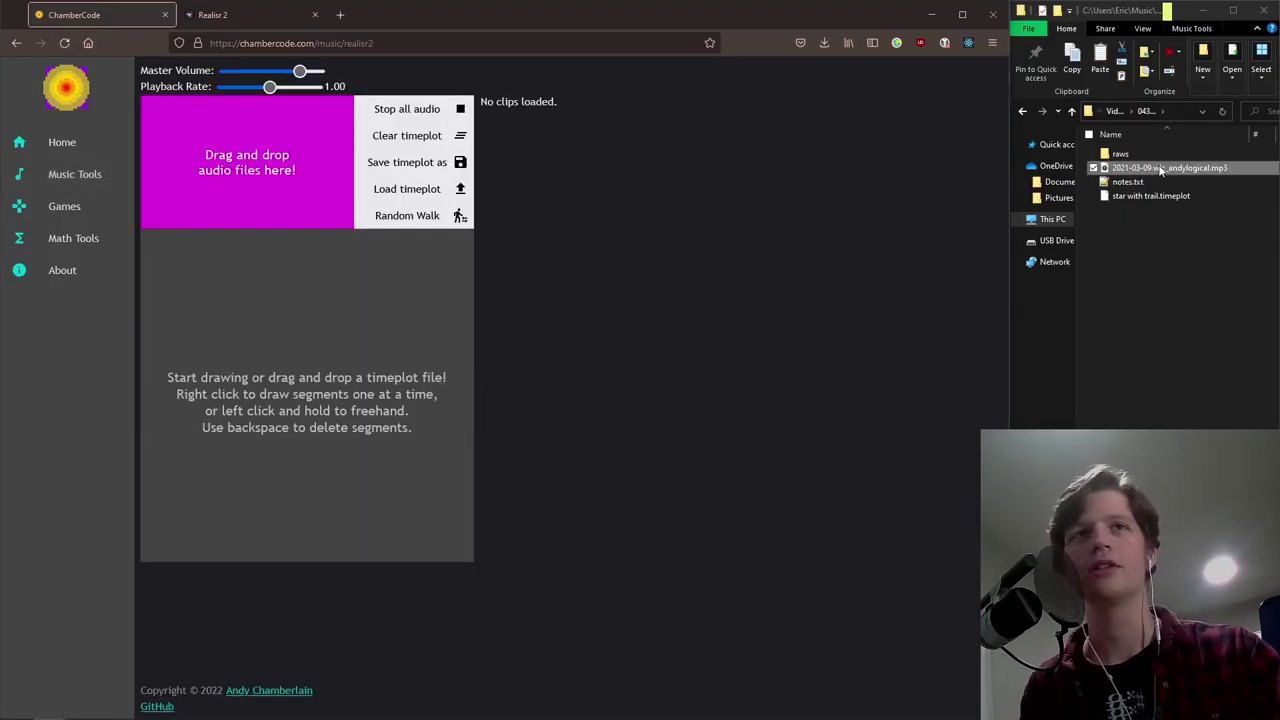
pyautogui.moveTo(1165, 168); pyautogui.dragTo(220, 142)
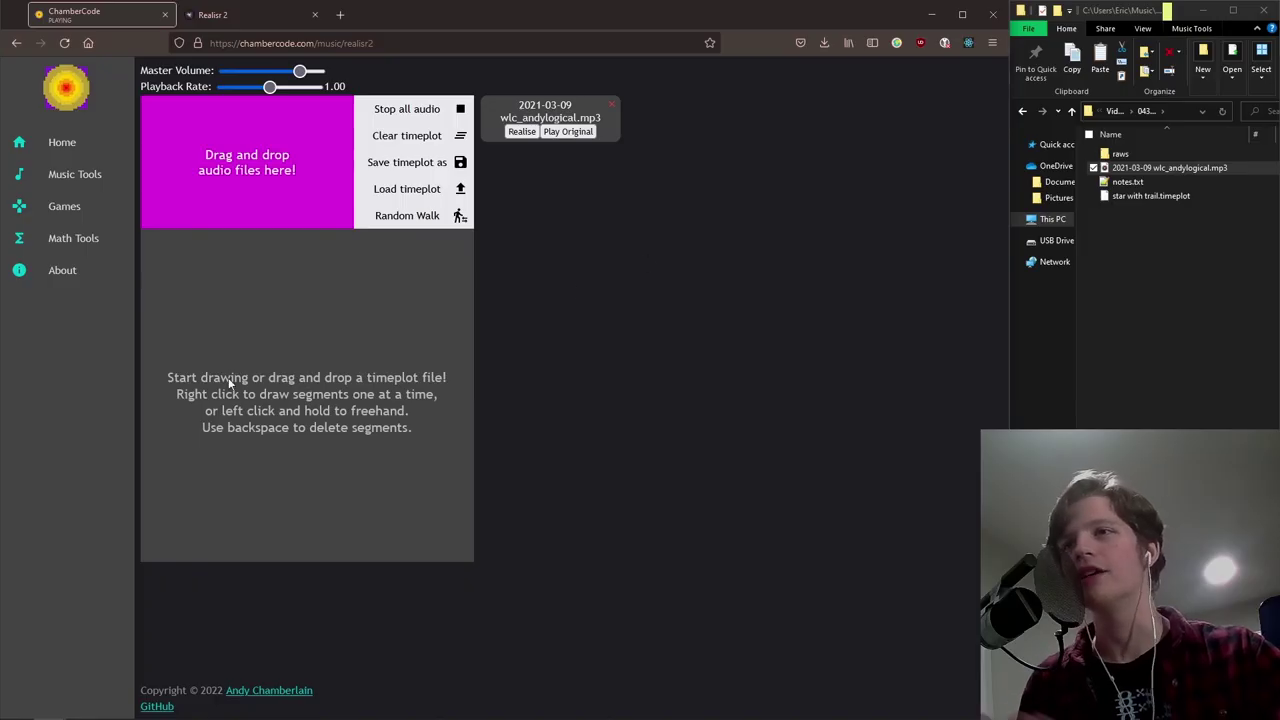
# Step: Fill the timeplot canvas with a dense freehand scribble and realise the loaded clip with it
pyautogui.moveTo(230, 367); pyautogui.dragTo(311, 277)
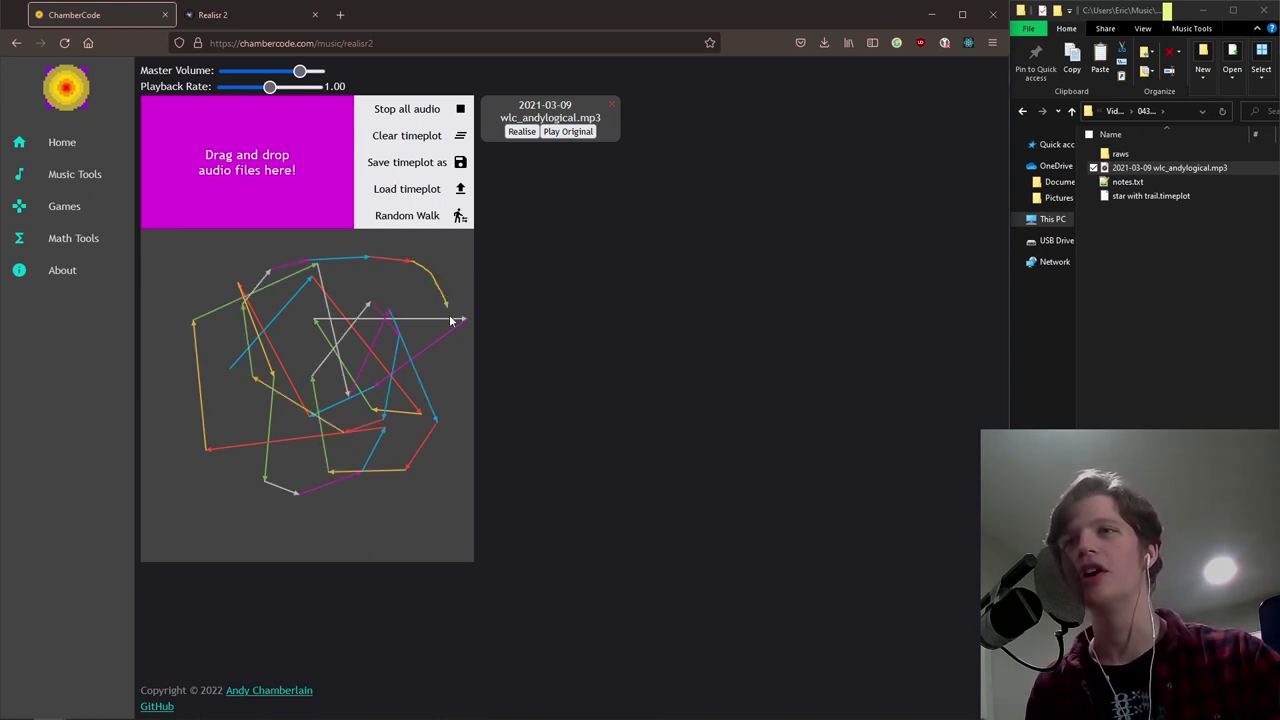
pyautogui.moveTo(451, 320)
pyautogui.mouseDown()
pyautogui.moveTo(440, 501)
pyautogui.moveTo(193, 356)
pyautogui.moveTo(337, 446)
pyautogui.moveTo(251, 255)
pyautogui.mouseUp()
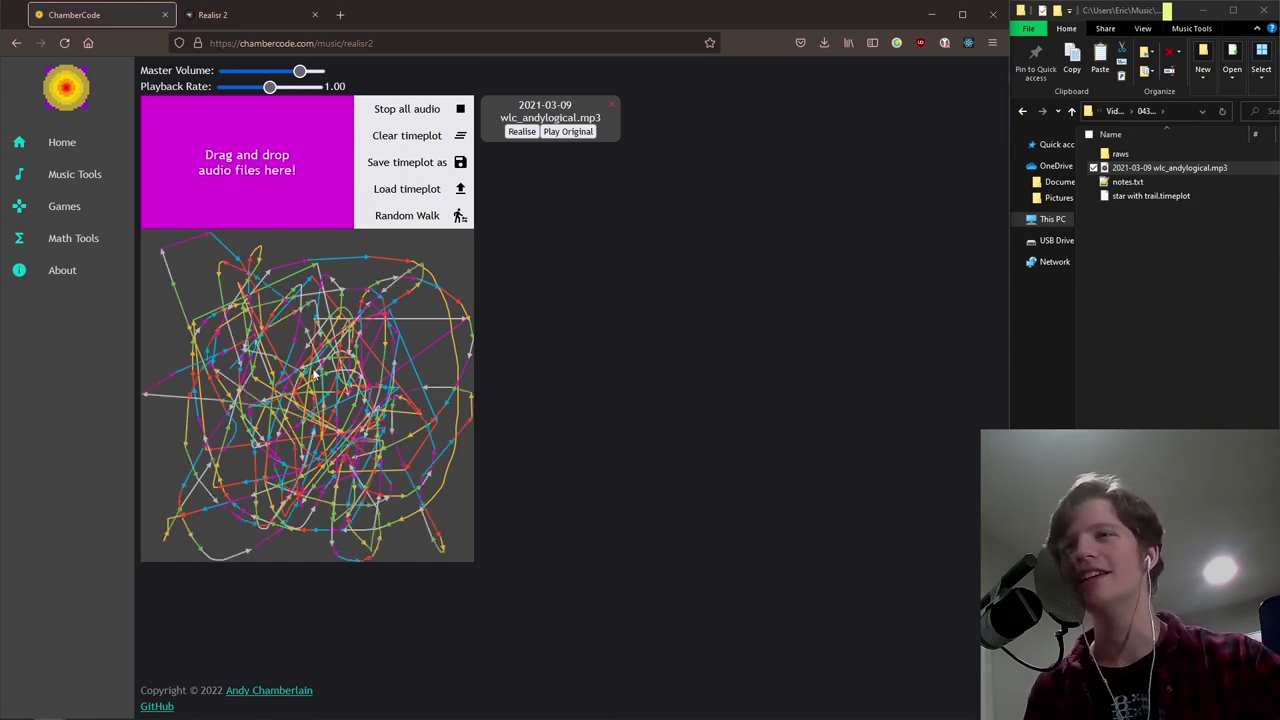
pyautogui.click(520, 132)
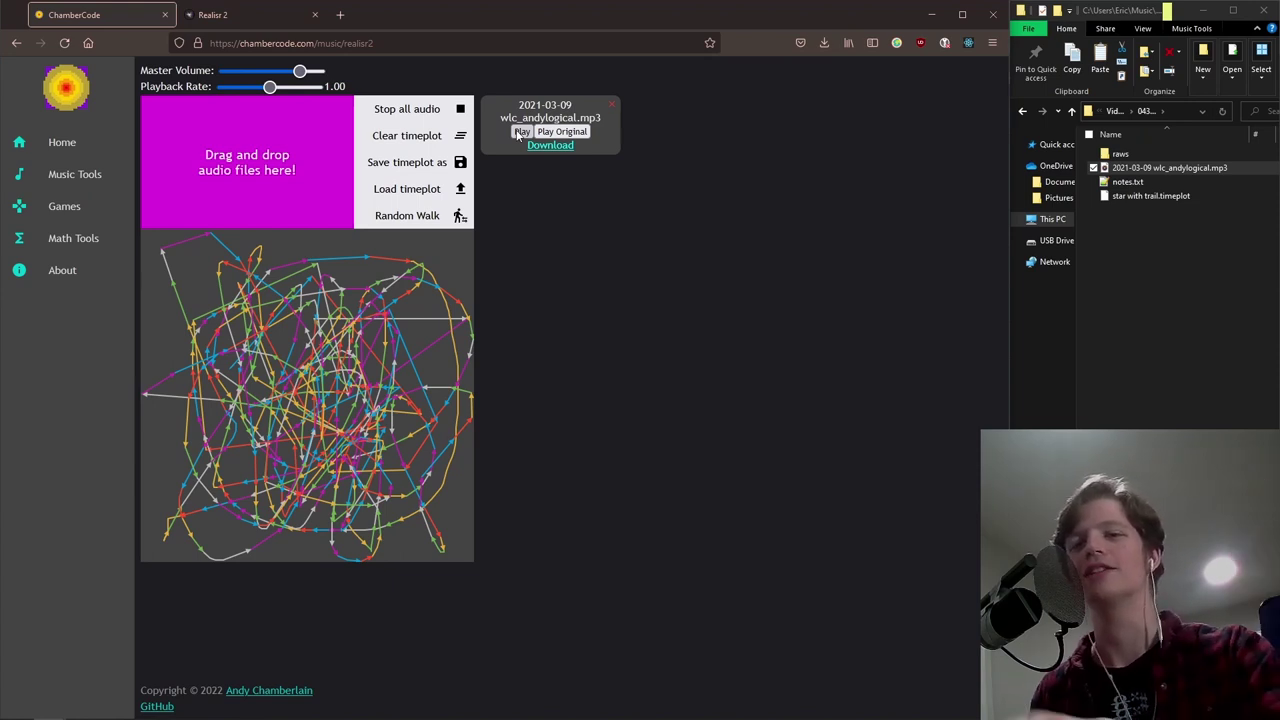
pyautogui.press('F12')
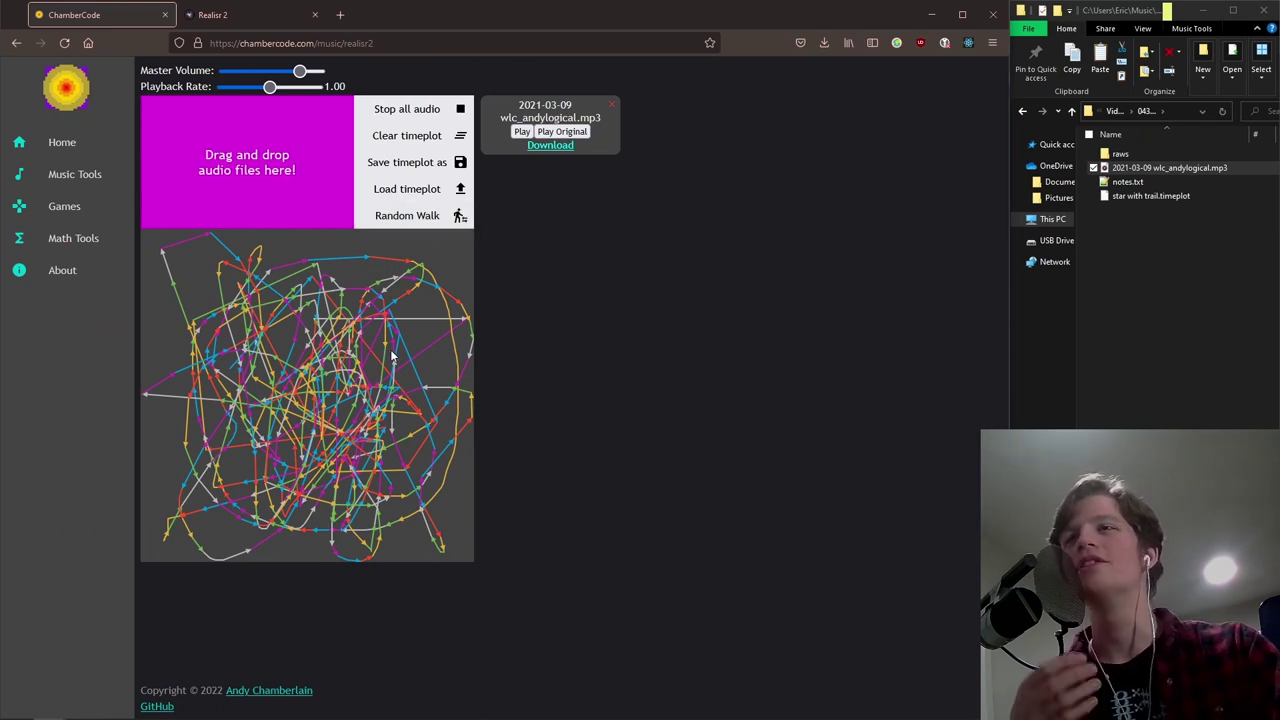
# Step: Generate a random walk timeplot and save it under the name "my favorite random walk"
pyautogui.click(427, 222)
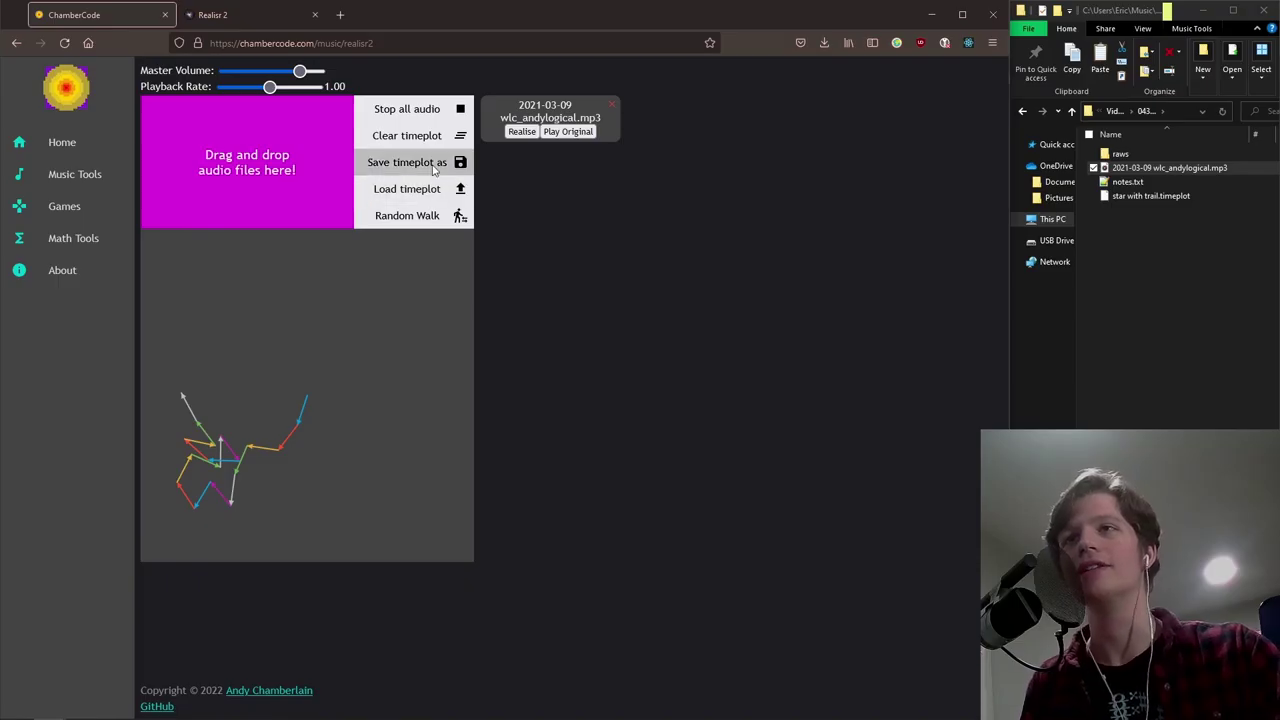
pyautogui.click(406, 162)
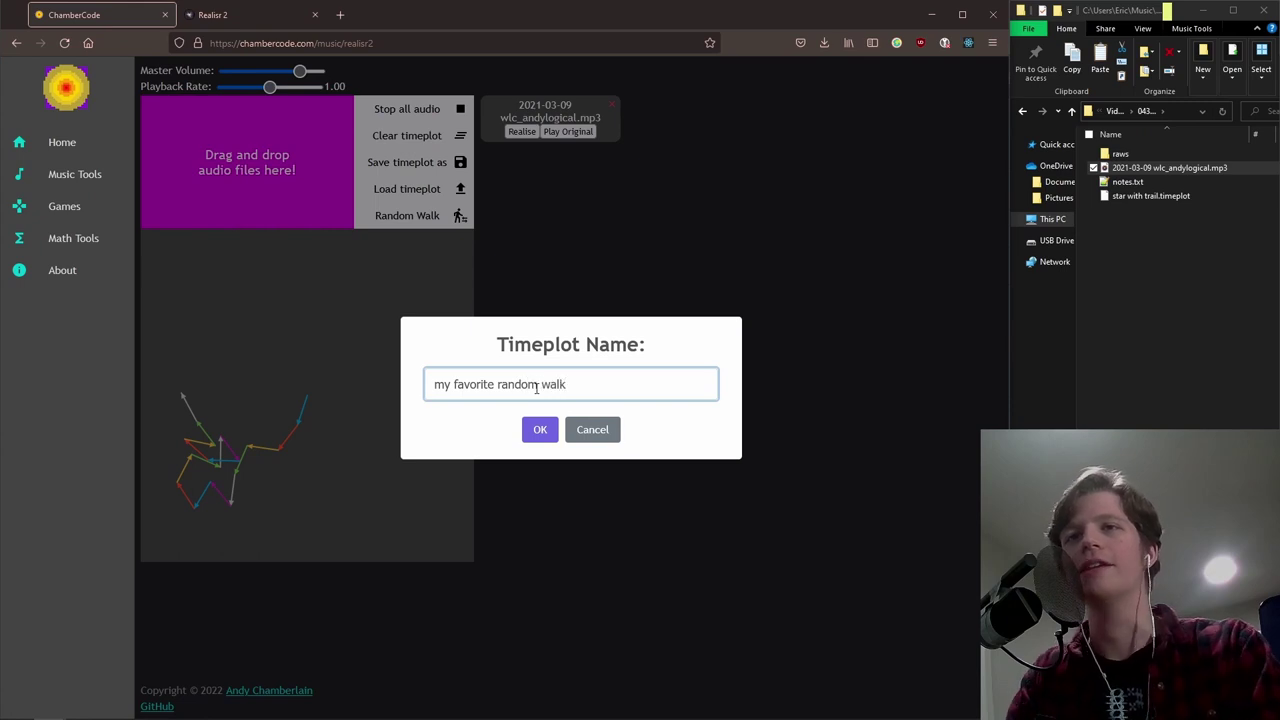
pyautogui.press('Return')
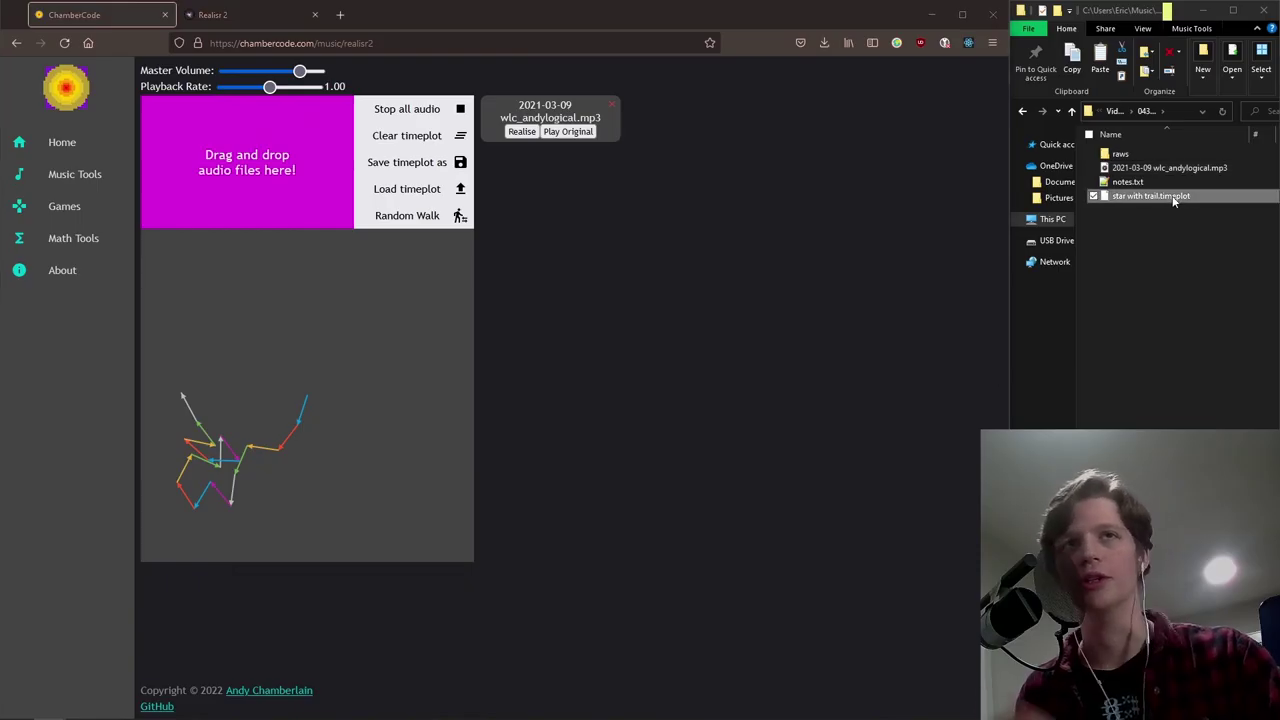
# Step: Load the timeplot file star with trail.timeplot onto the canvas
pyautogui.moveTo(1150, 196); pyautogui.dragTo(377, 381)
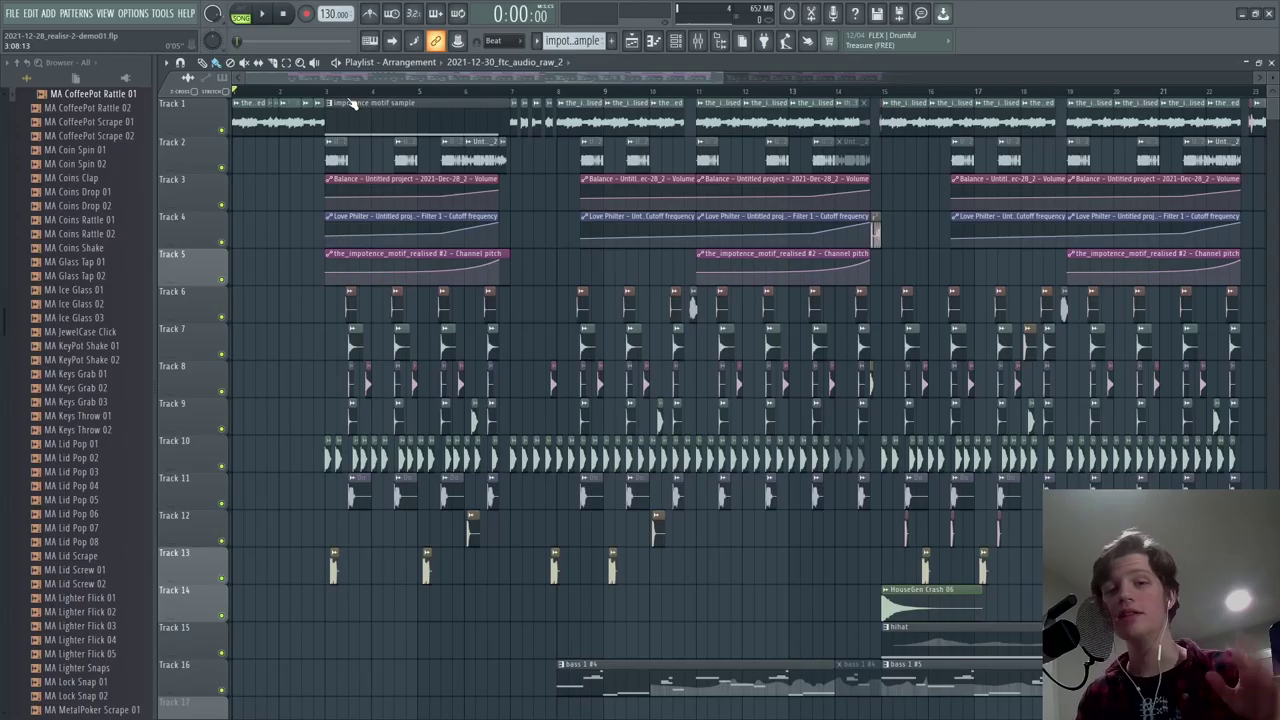
# Step: Switch to FL Studio and play the arrangement from the start, skipping ahead to about bar 5
pyautogui.press('space')
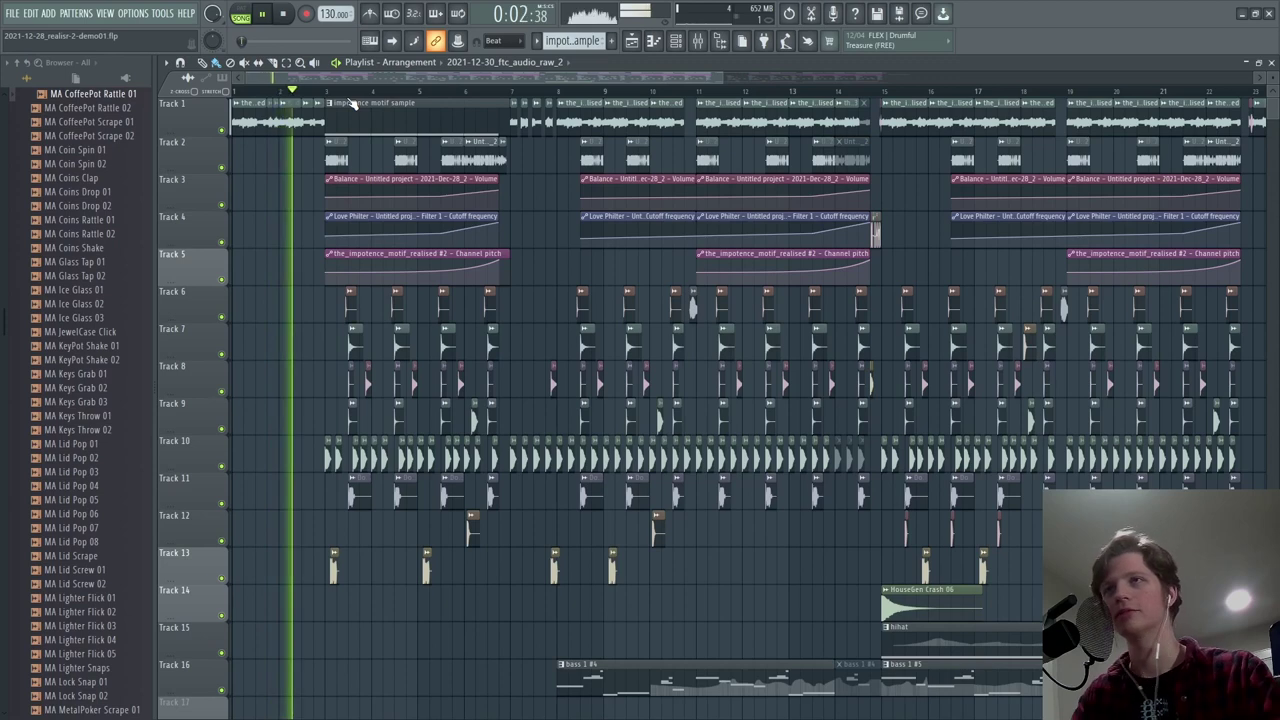
pyautogui.click(441, 92)
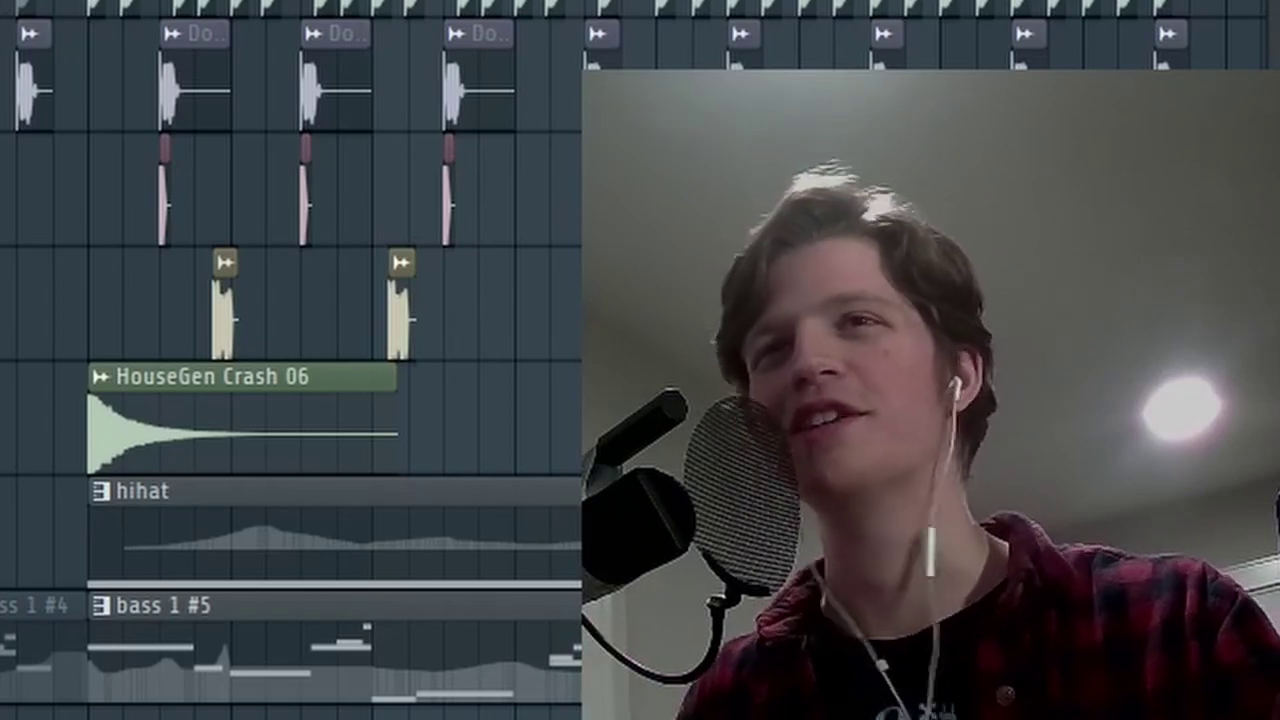
pyautogui.press('space')
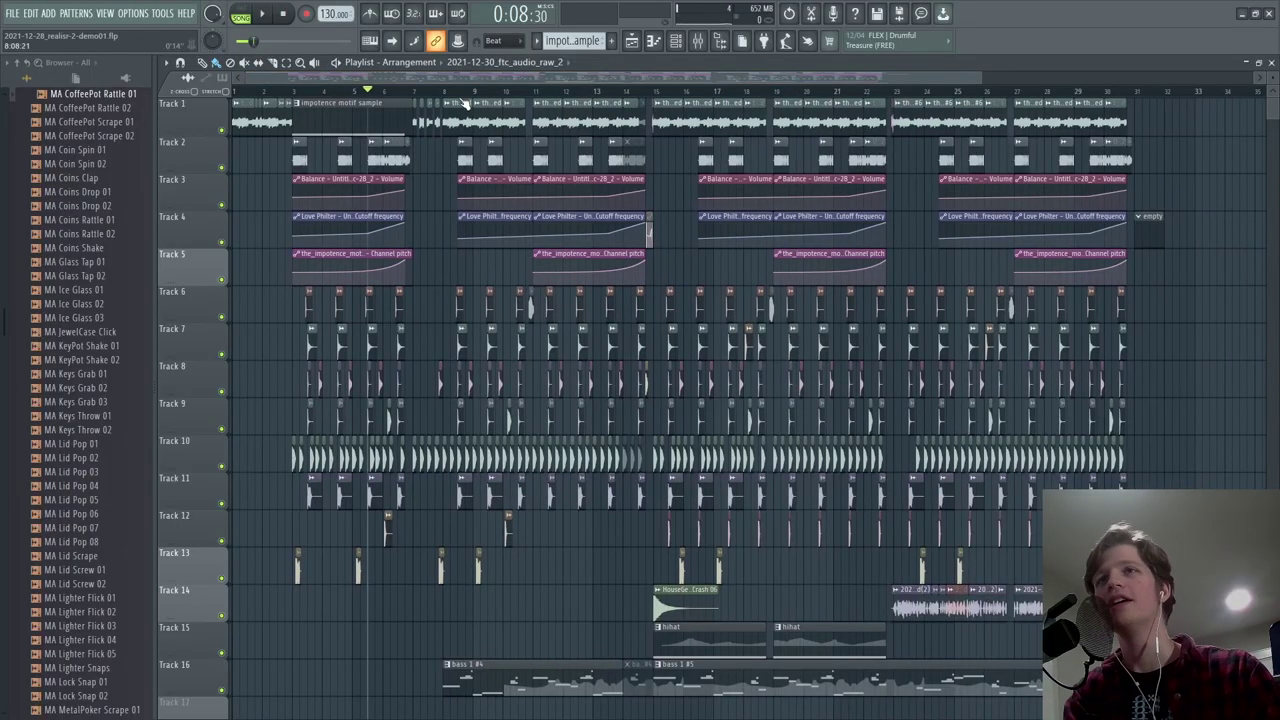
# Step: Select bar 8 of the arrangement and listen to it with Track 1 soloed
pyautogui.scroll(5, 459, 92)
pyautogui.moveTo(397, 91); pyautogui.dragTo(517, 92)
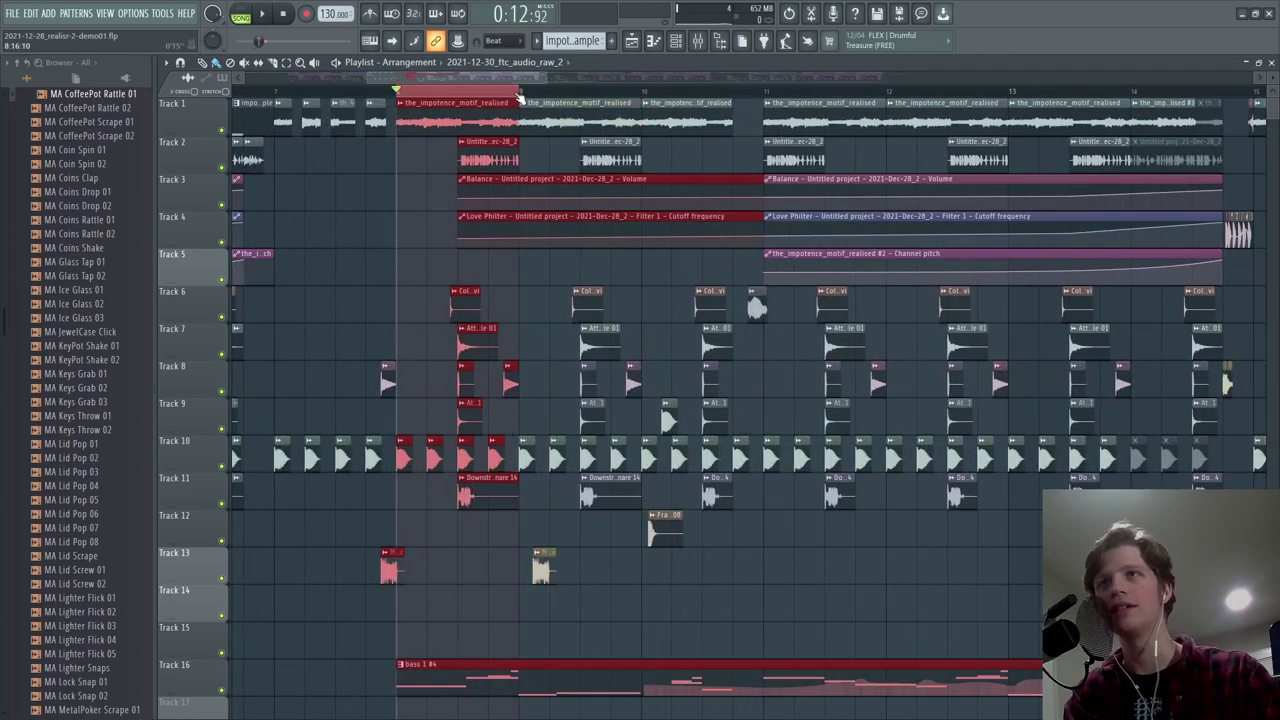
pyautogui.press('space')
pyautogui.press('space')
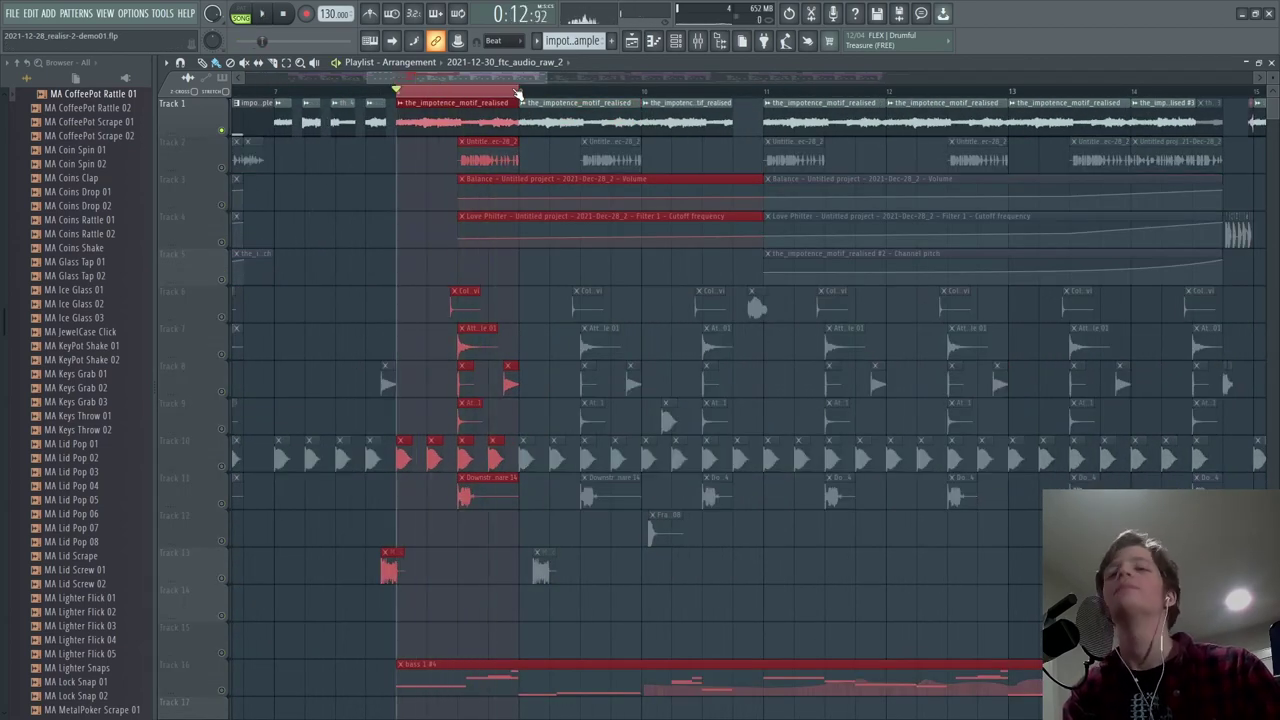
# Step: Solo Track 14 and listen to its realised lotsofhats clips from about bar 23
pyautogui.scroll(-6, 517, 92)
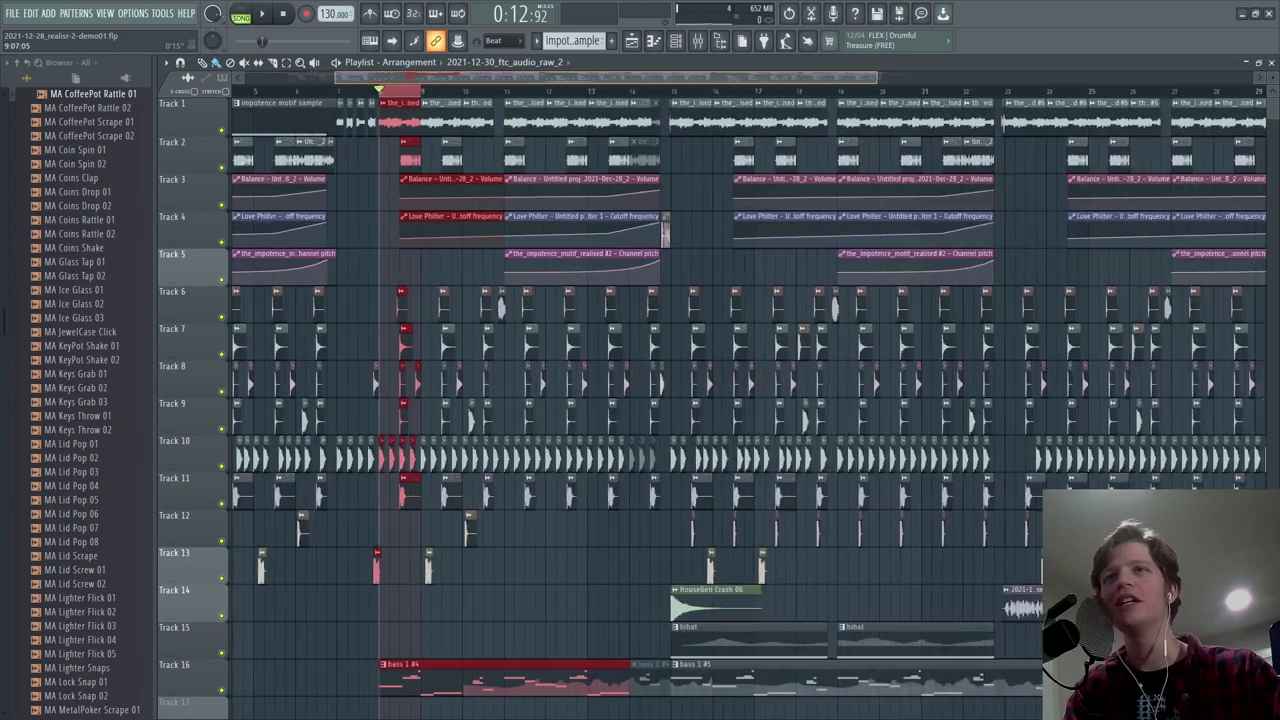
pyautogui.scroll(3, 578, 92)
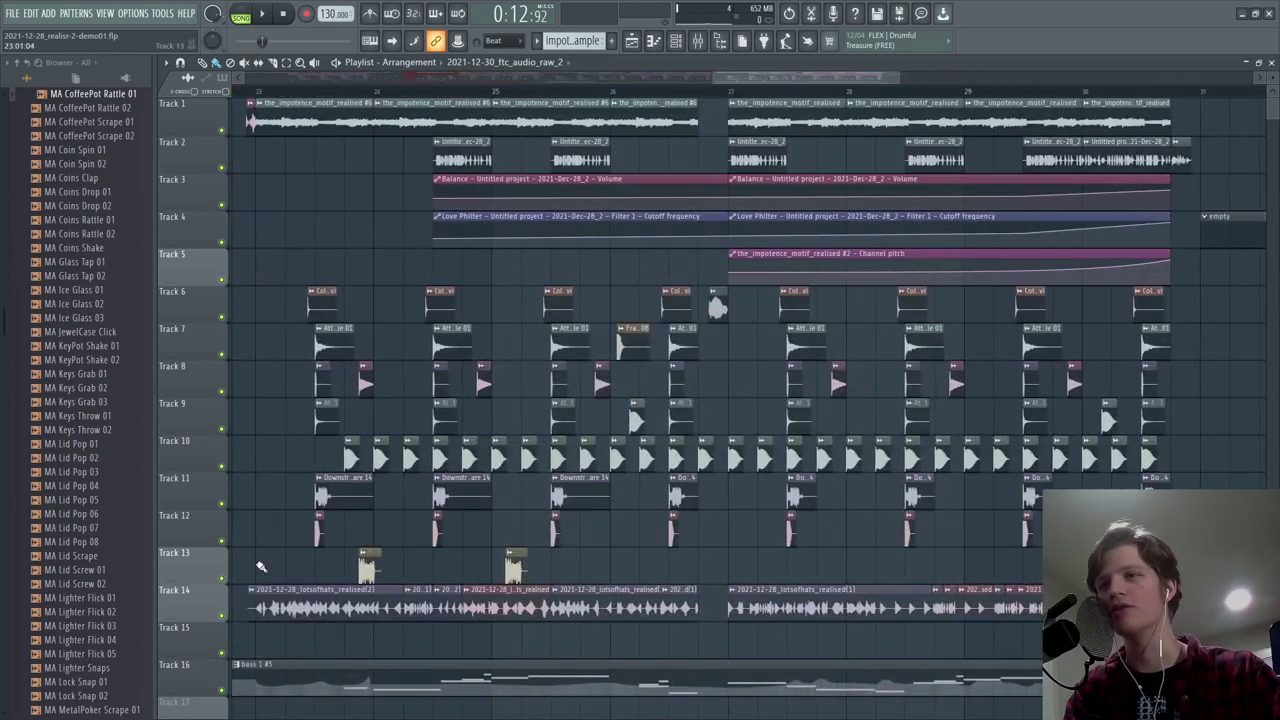
pyautogui.rightClick(221, 615)
pyautogui.hscroll(-2, 480, 96)
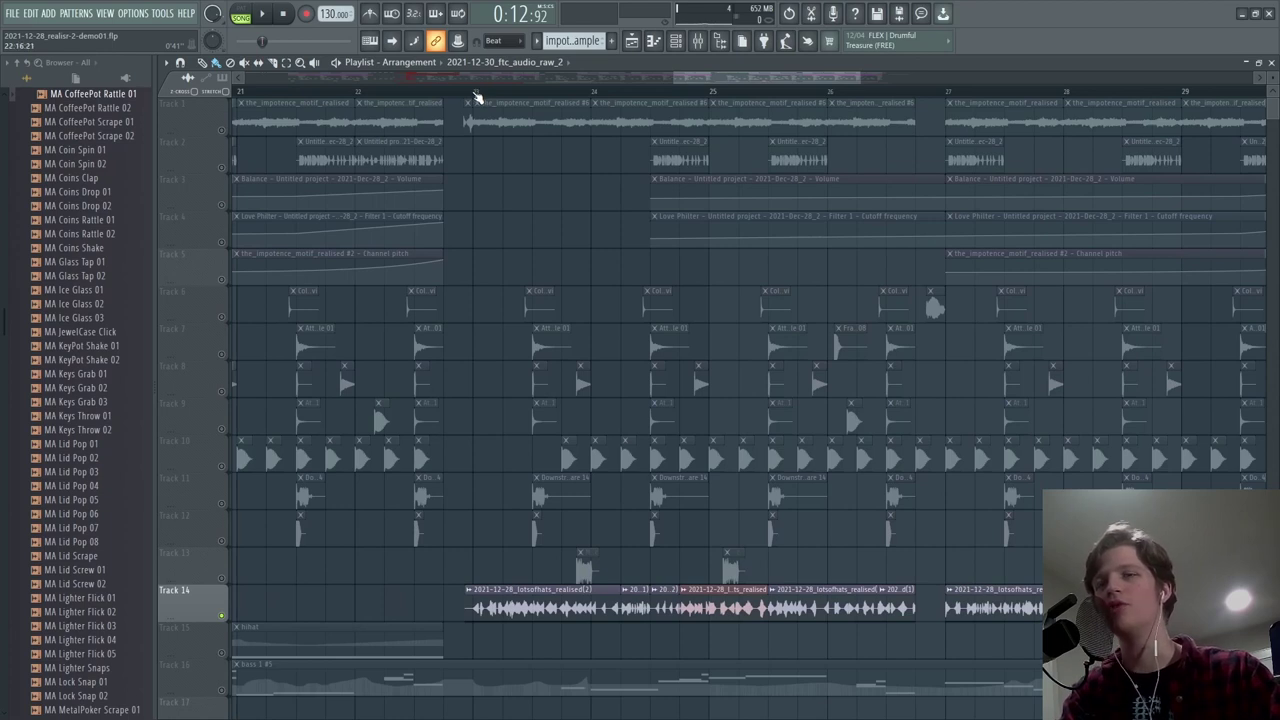
pyautogui.click(475, 96)
pyautogui.press('space')
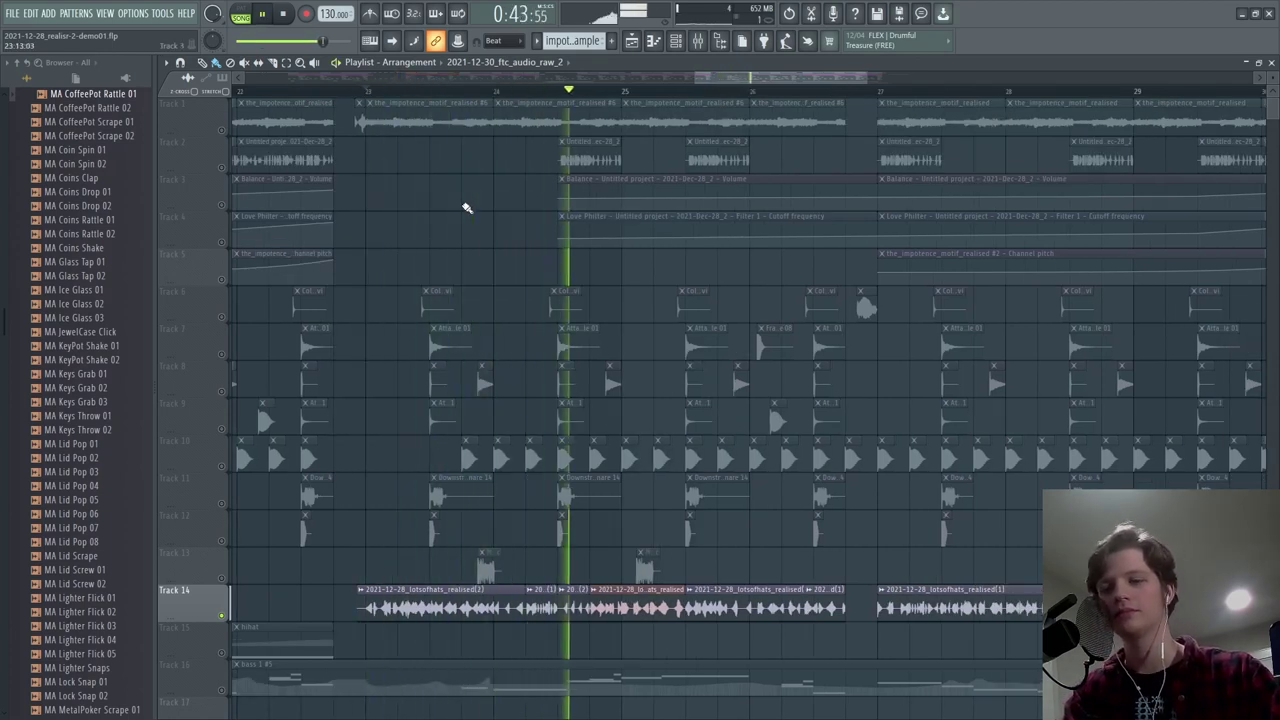
pyautogui.press('space')
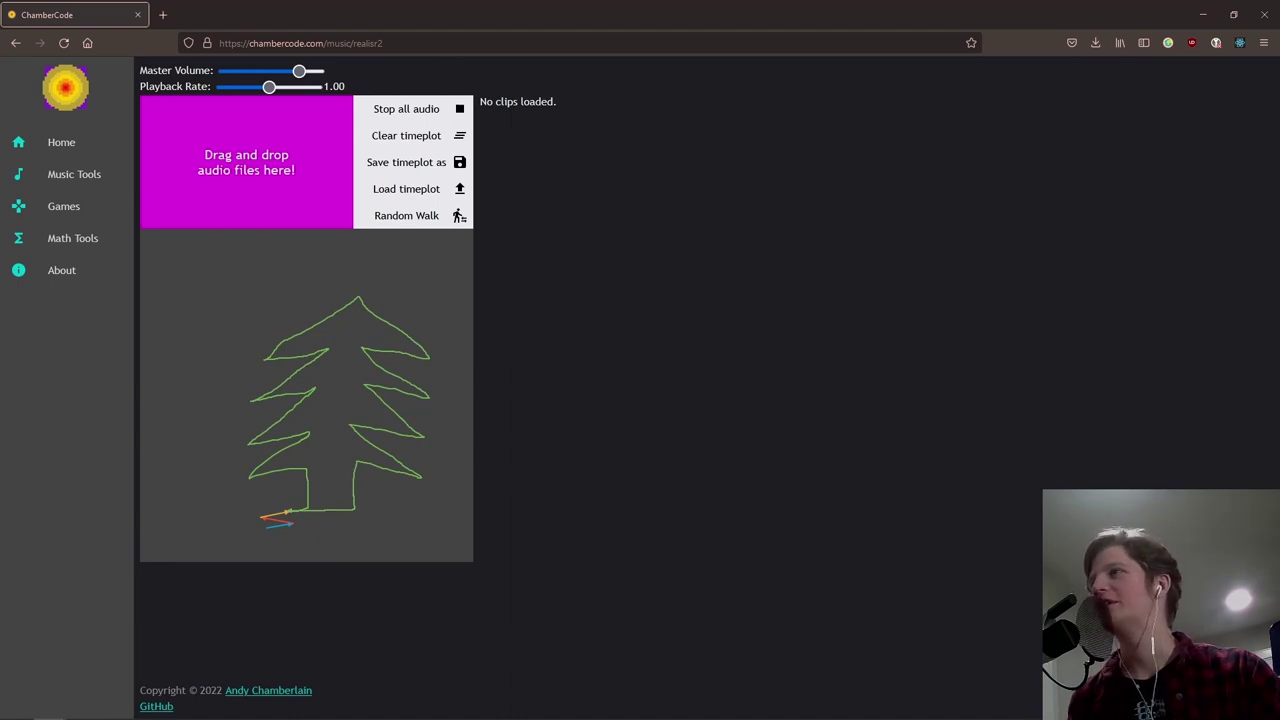
# Step: Switch to Realisr 2 in the browser, load 2021-12-25 all_i_want.wav and realise it with the tree-shaped timeplot
pyautogui.moveTo(5, 250); pyautogui.dragTo(215, 150)
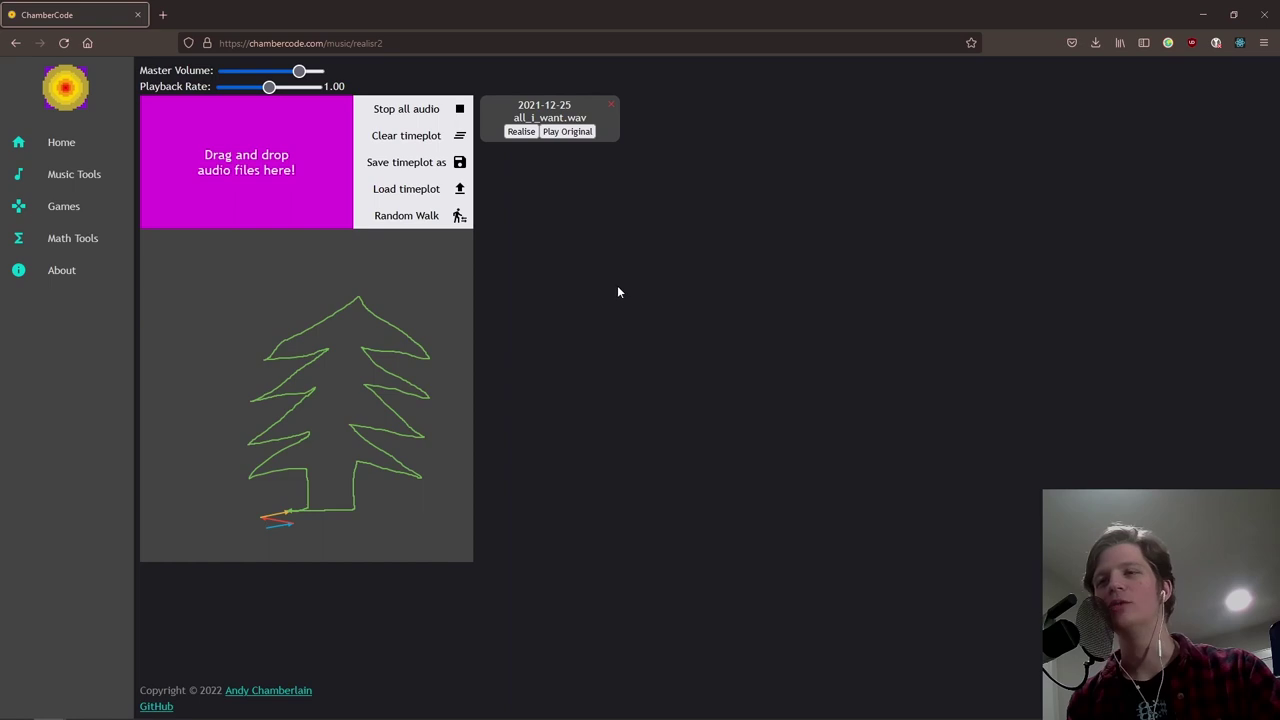
pyautogui.click(521, 133)
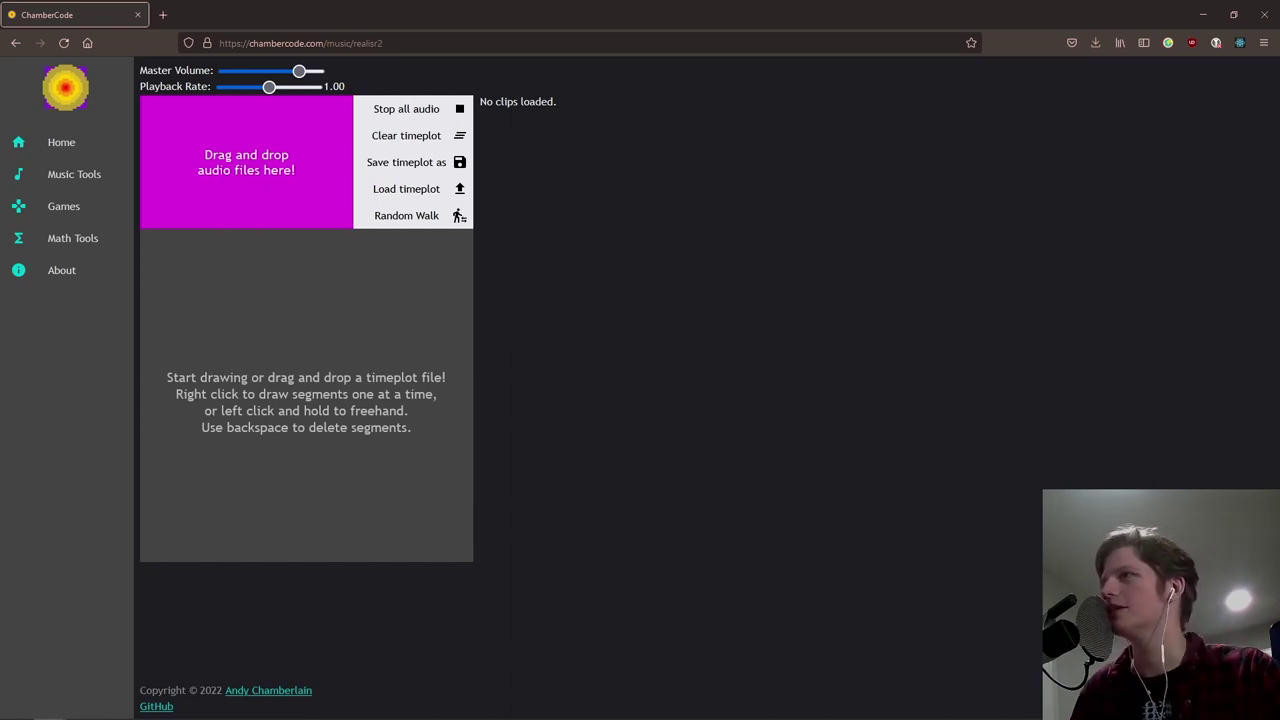
# Step: Load and preview 2021-12-28_lotsofhats.wav, and realise it with a wavy freehand line drawn across the middle of the canvas
pyautogui.moveTo(1279, 300); pyautogui.dragTo(573, 147)
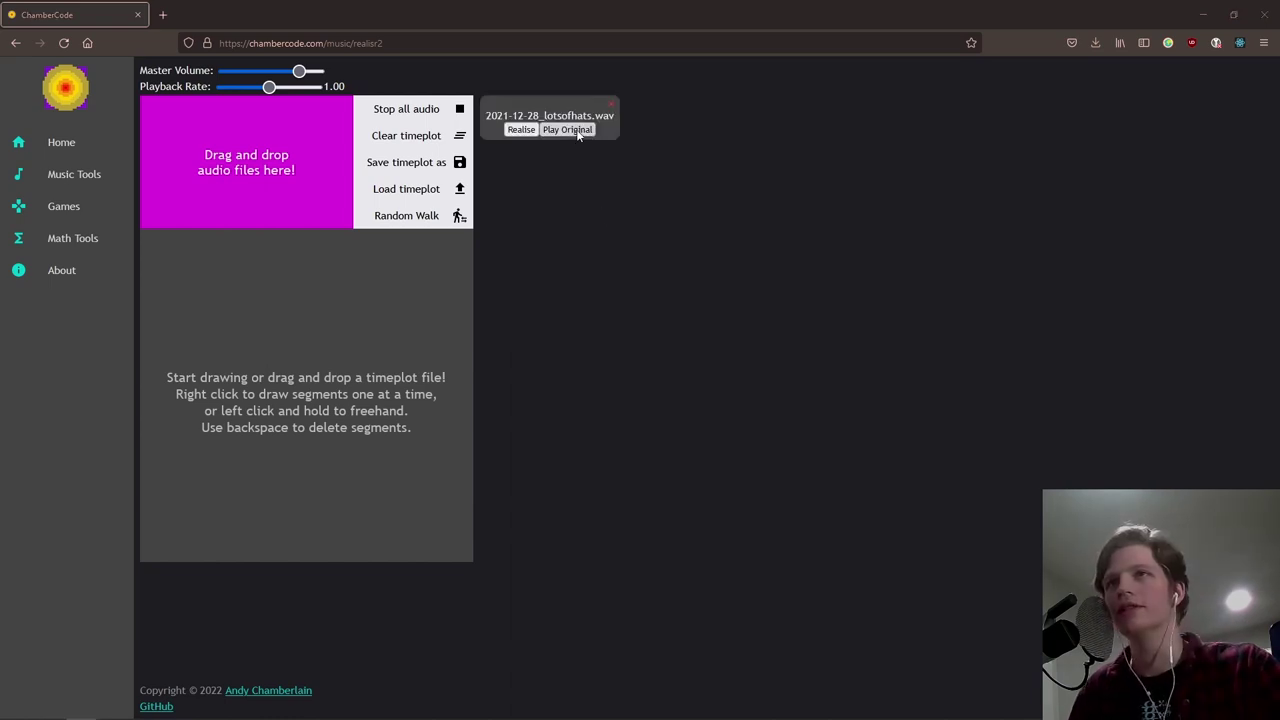
pyautogui.click(578, 131)
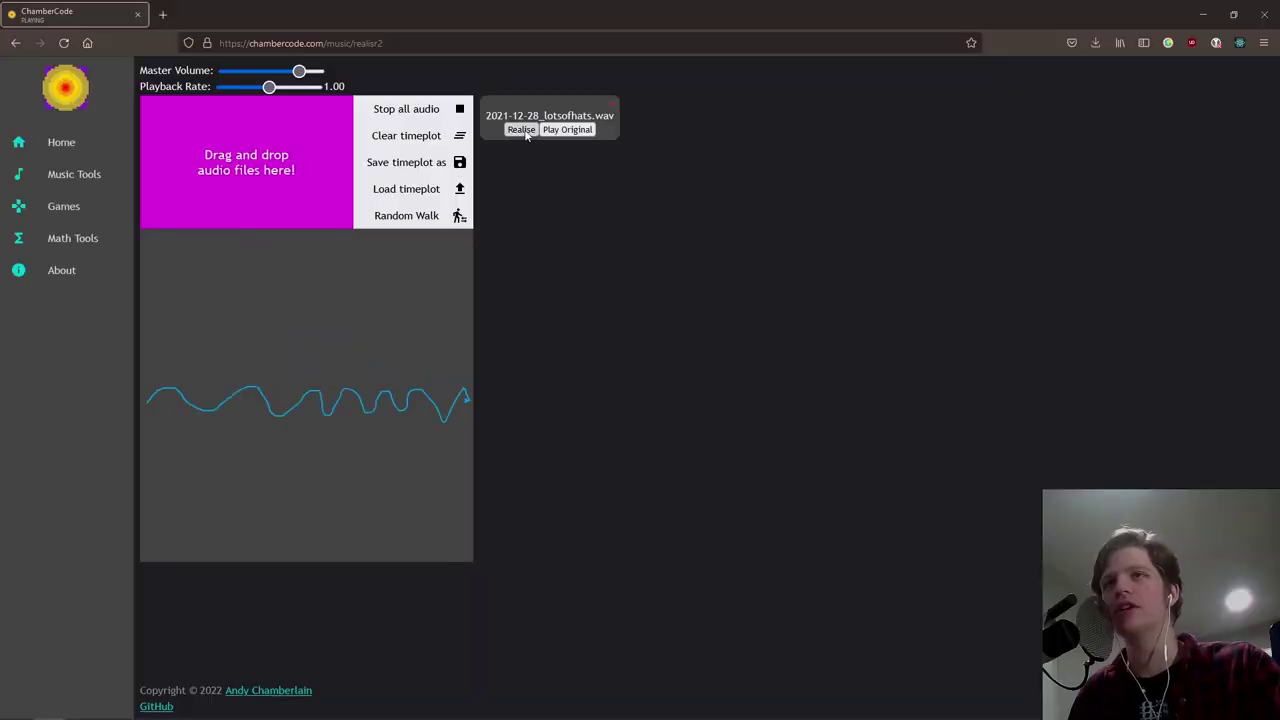
pyautogui.click(520, 129)
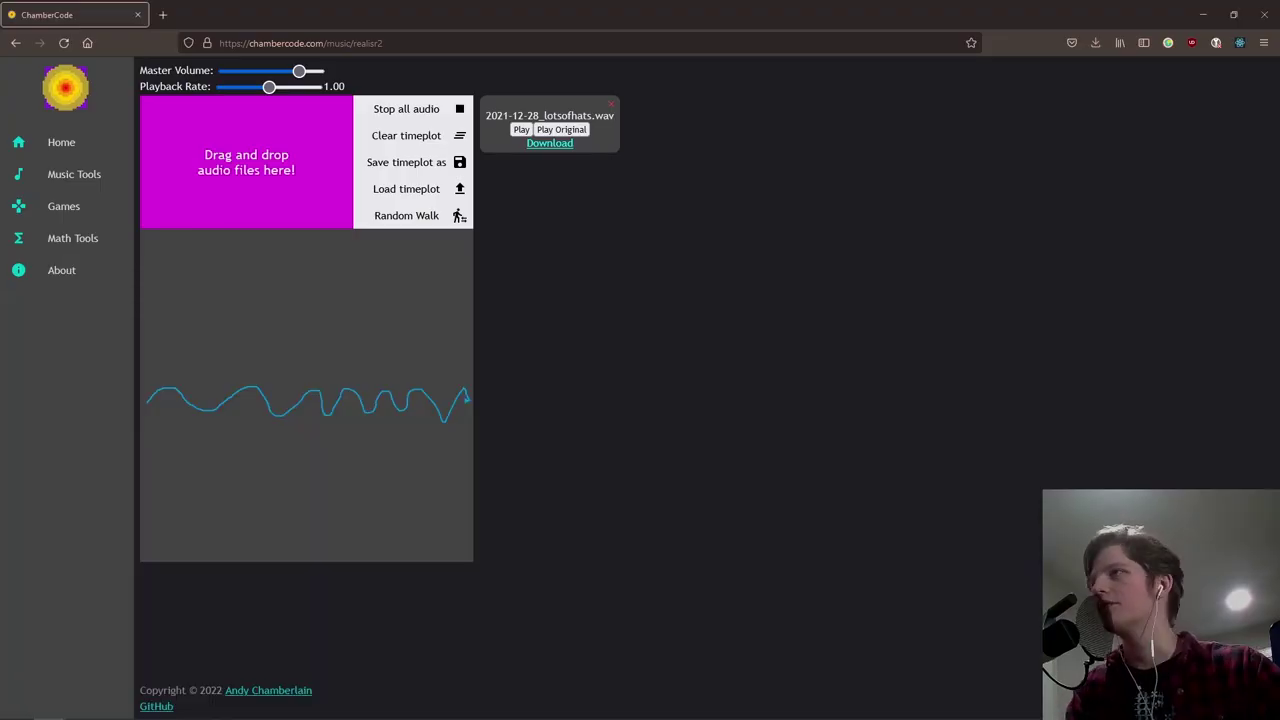
# Step: Add 2021-12-30_330hz_10s.wav as a second clip and audition its version realised with the wavy timeplot
pyautogui.moveTo(0, 130); pyautogui.dragTo(274, 130)
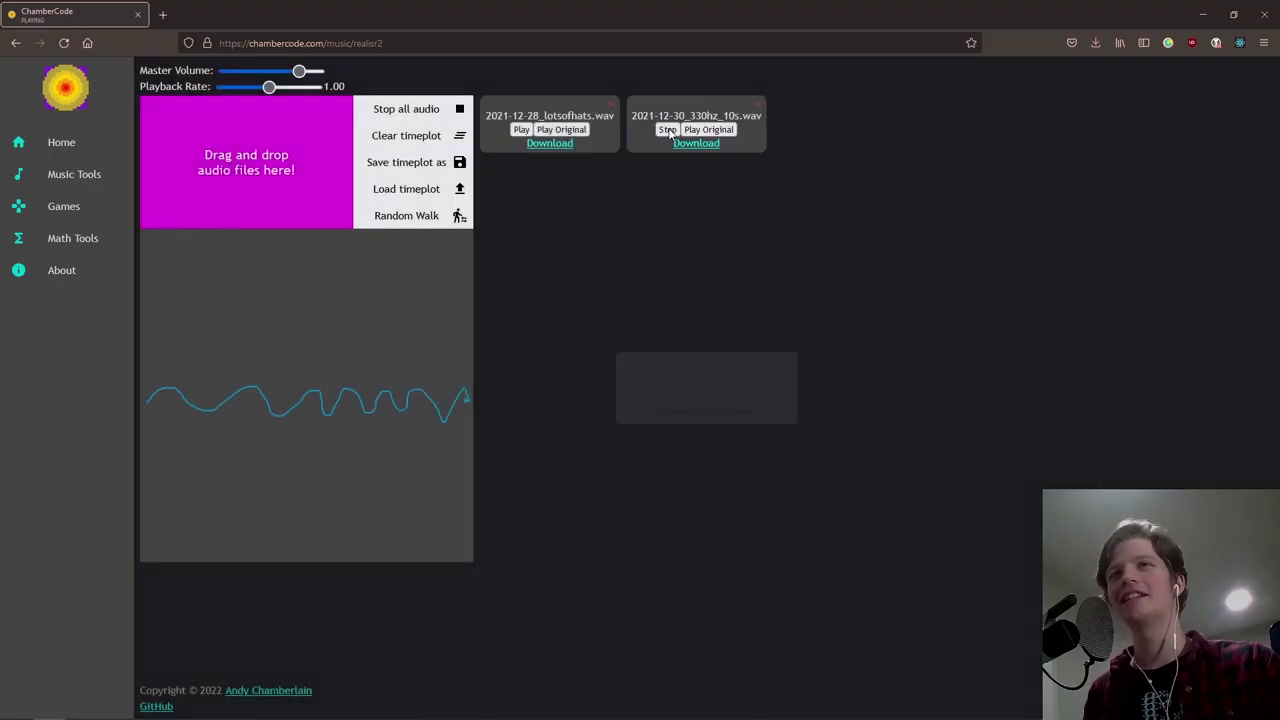
pyautogui.click(668, 130)
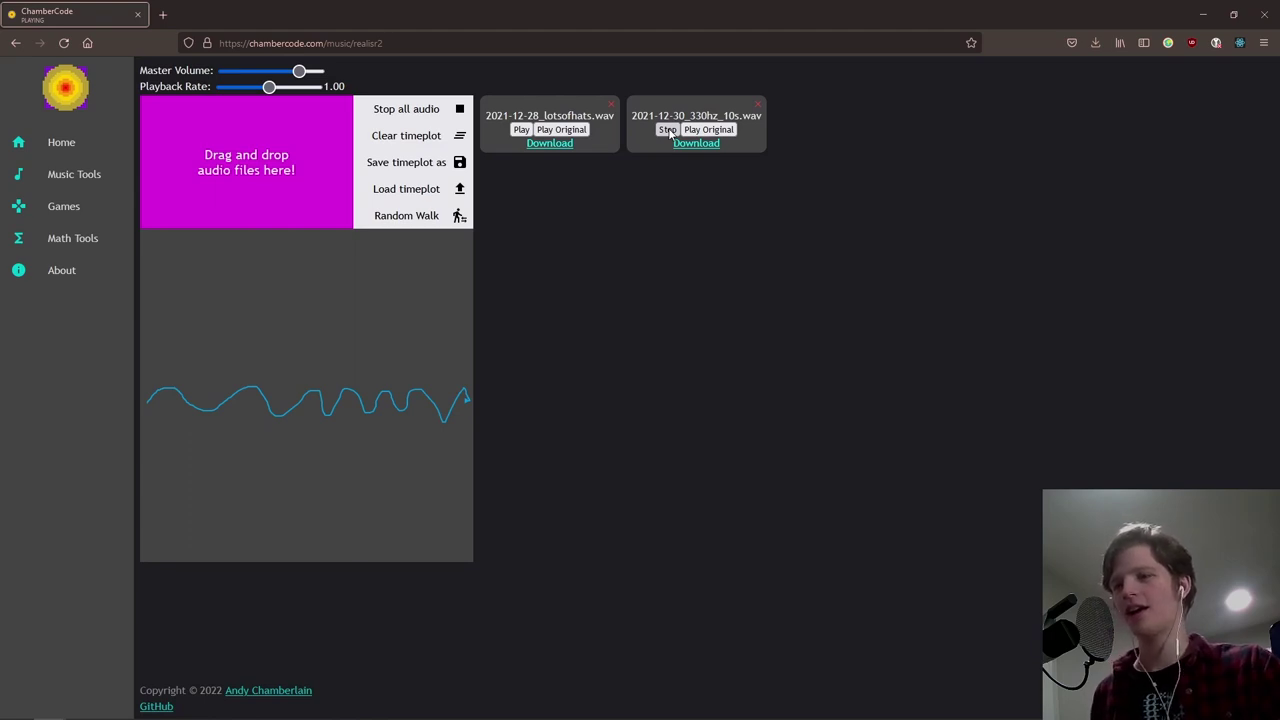
pyautogui.click(668, 130)
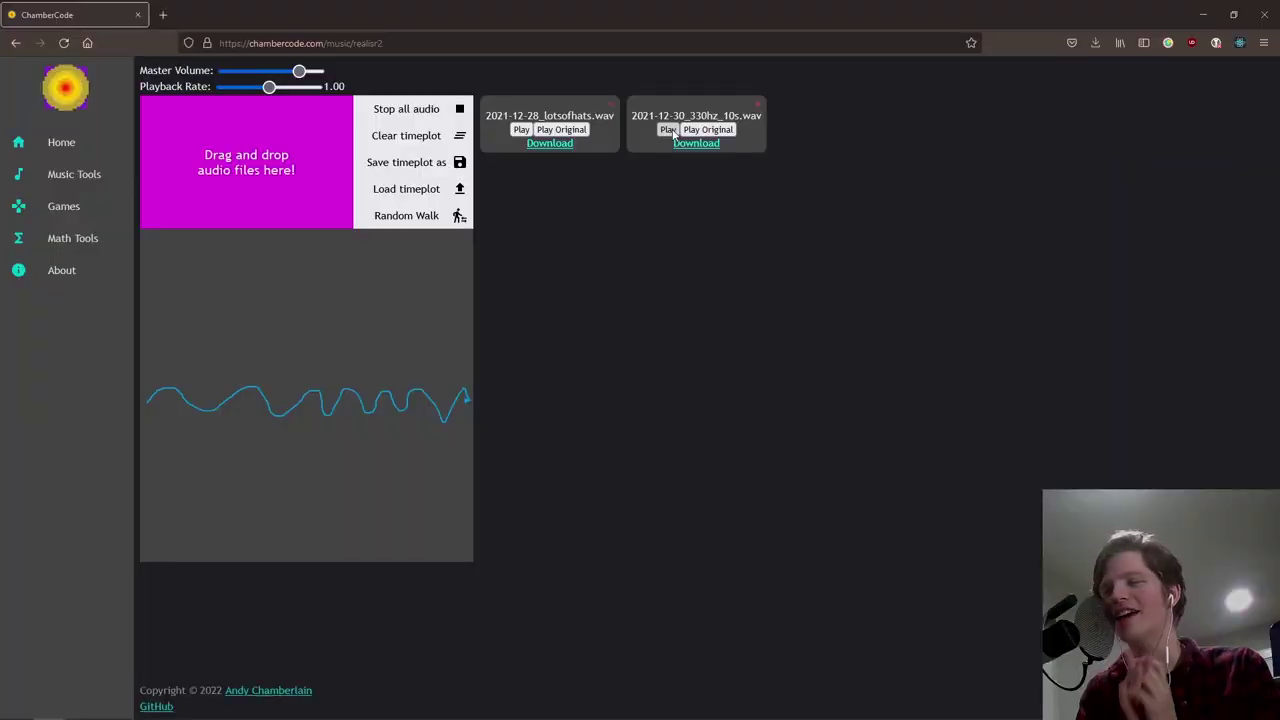
pyautogui.click(668, 130)
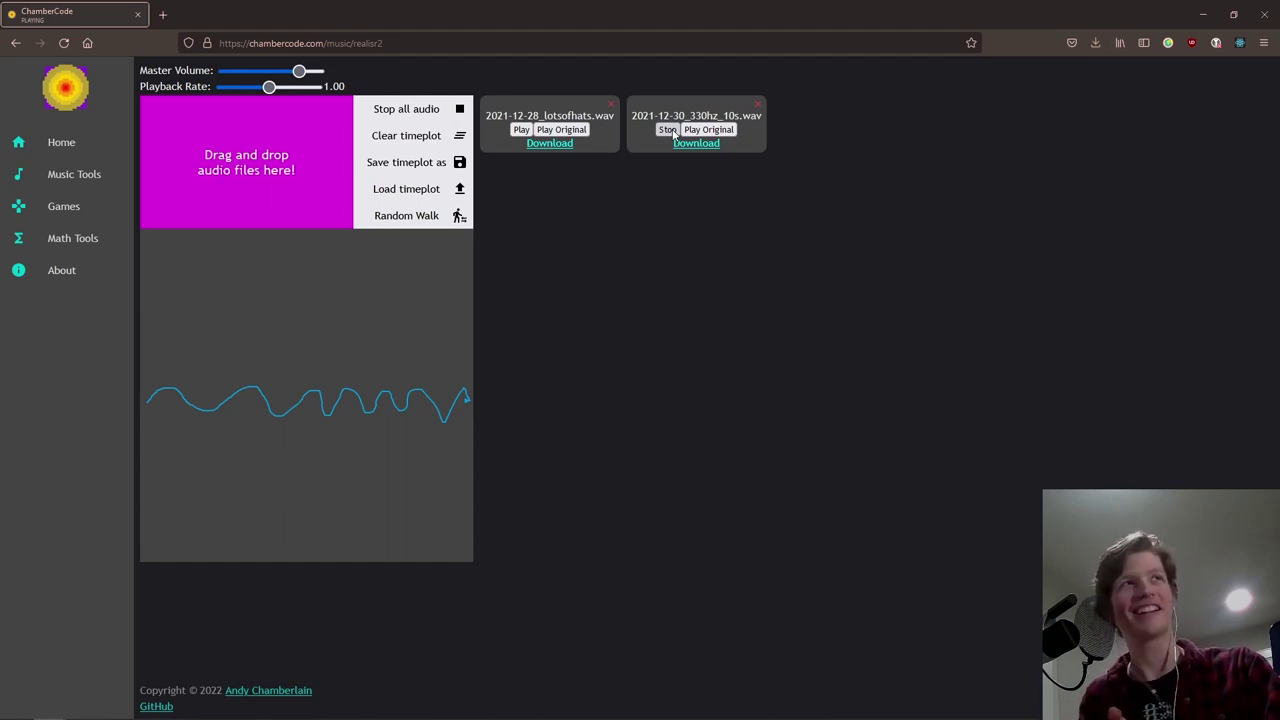
pyautogui.click(674, 134)
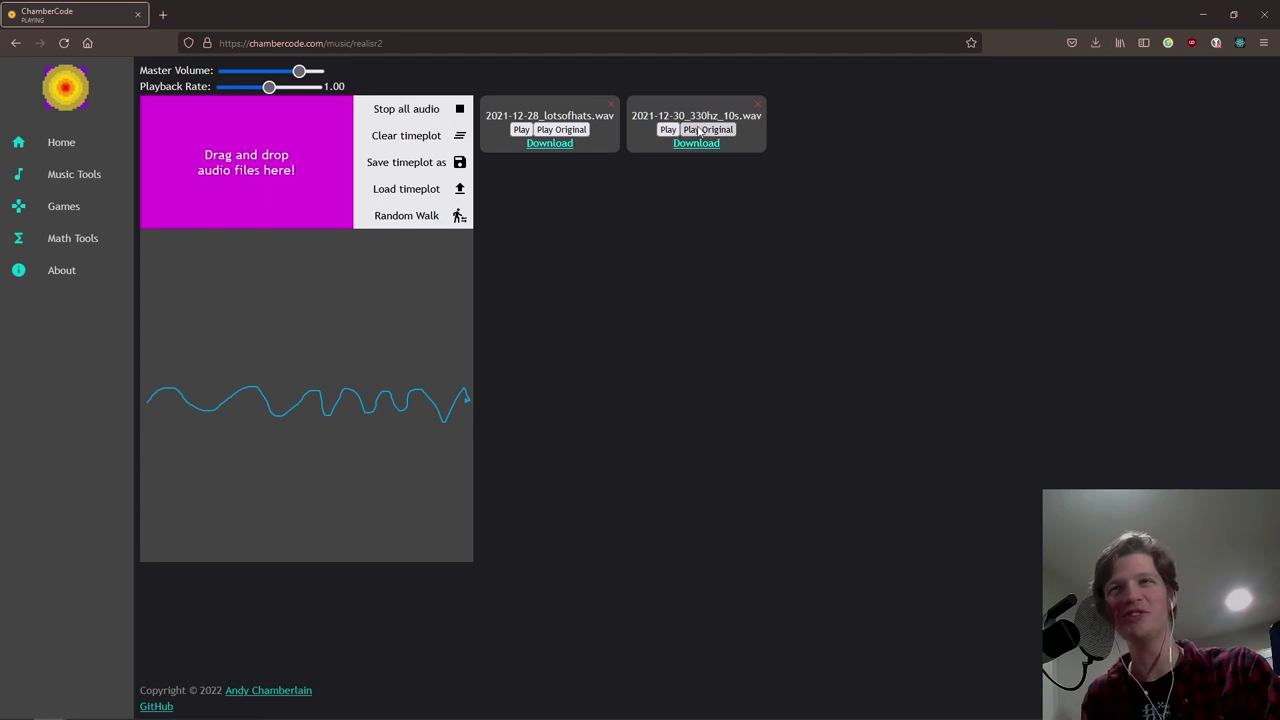
# Step: Play the original 2021-12-30_330hz_10s.wav for comparison and save its realised version as a file
pyautogui.click(703, 133)
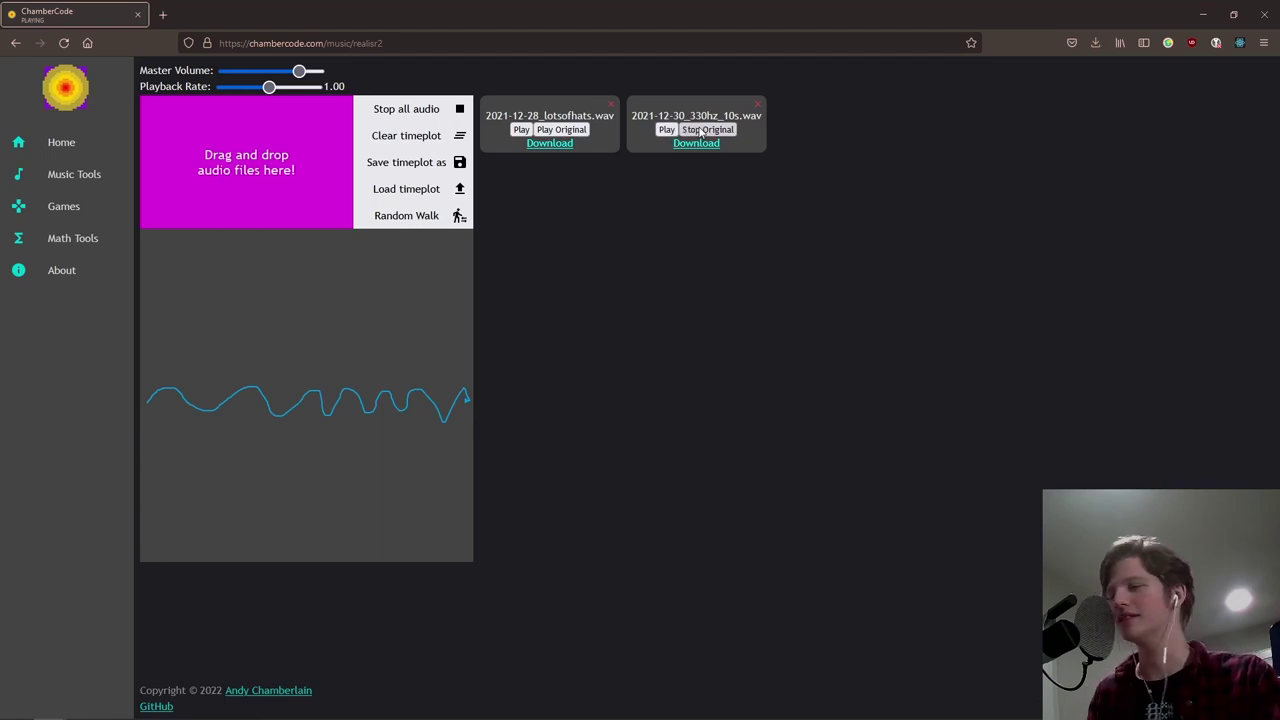
pyautogui.click(703, 130)
pyautogui.click(696, 143)
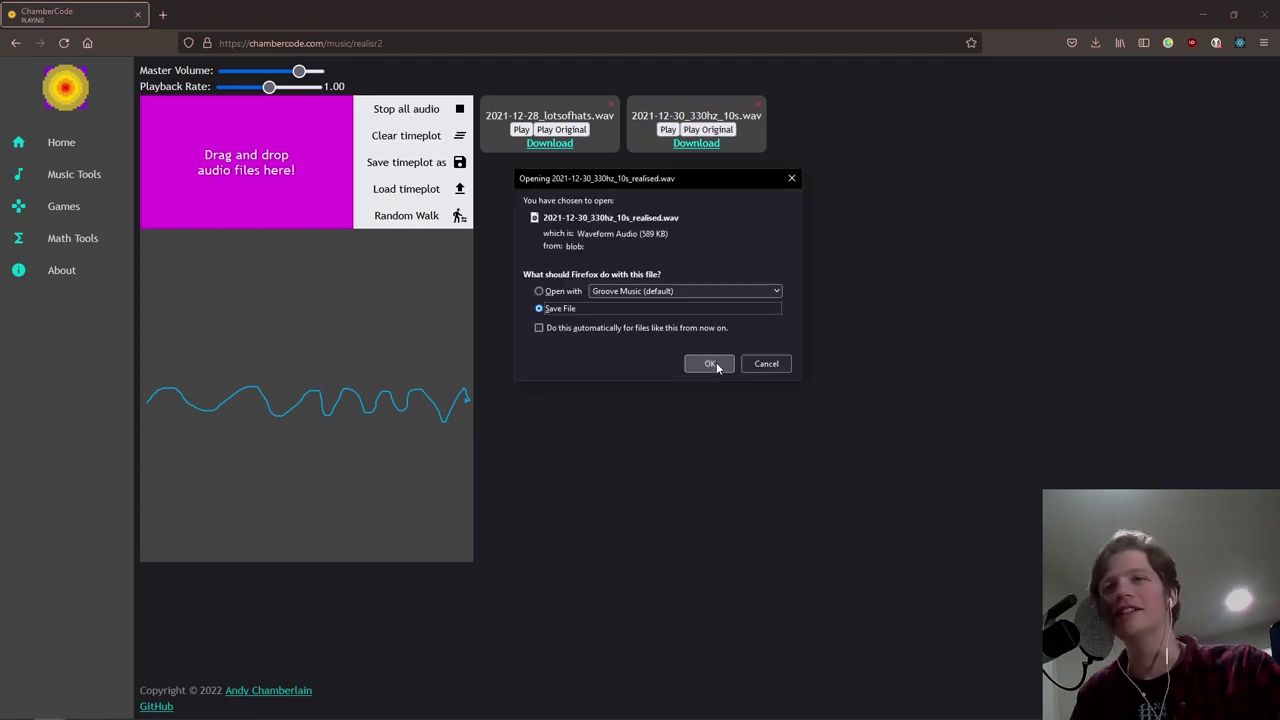
pyautogui.click(709, 364)
# Step: Clear the timeplot, draw closed freehand loops including a figure eight, and realise, play and download the 330hz_10s clip
pyautogui.click(406, 135)
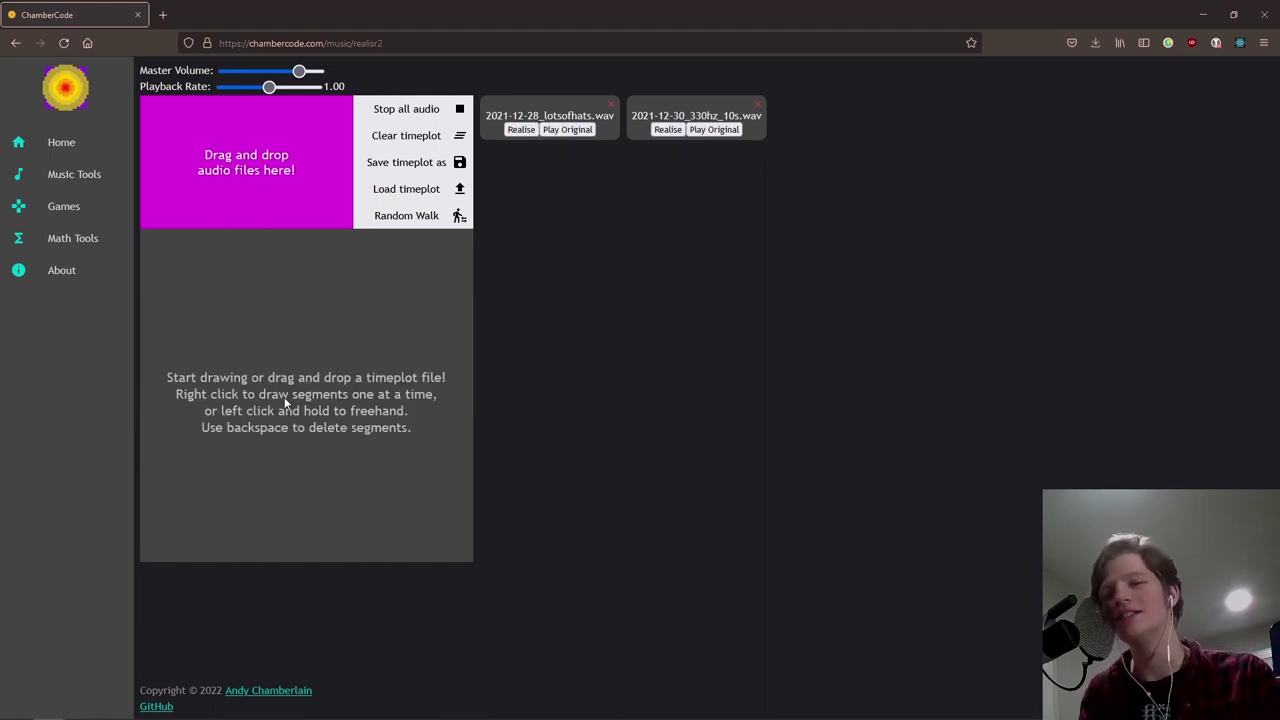
pyautogui.moveTo(248, 395); pyautogui.dragTo(316, 302)
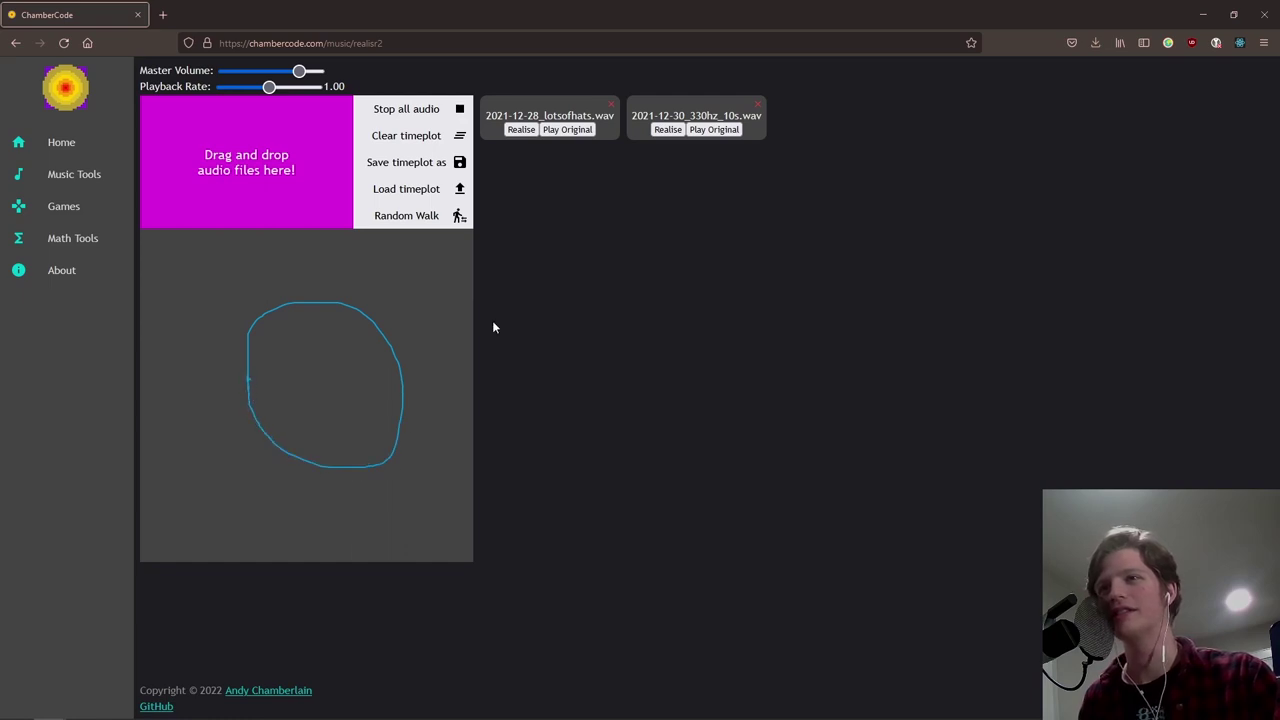
pyautogui.click(668, 130)
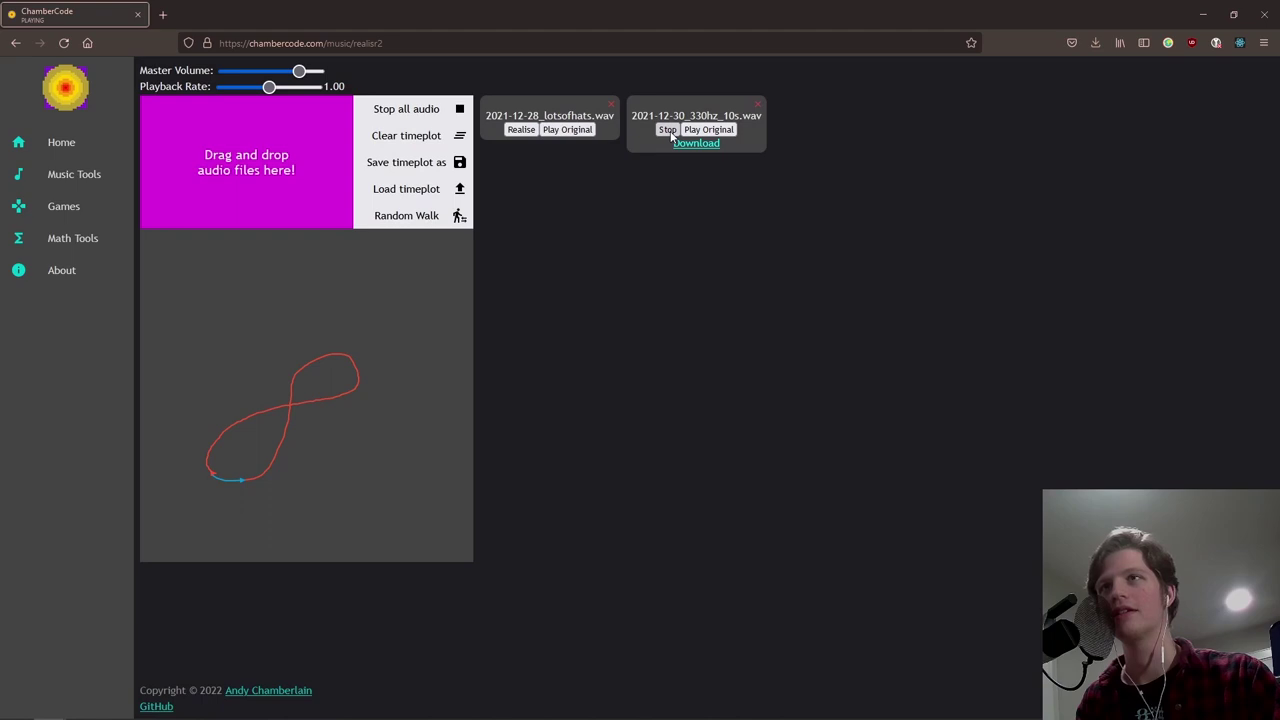
pyautogui.click(669, 131)
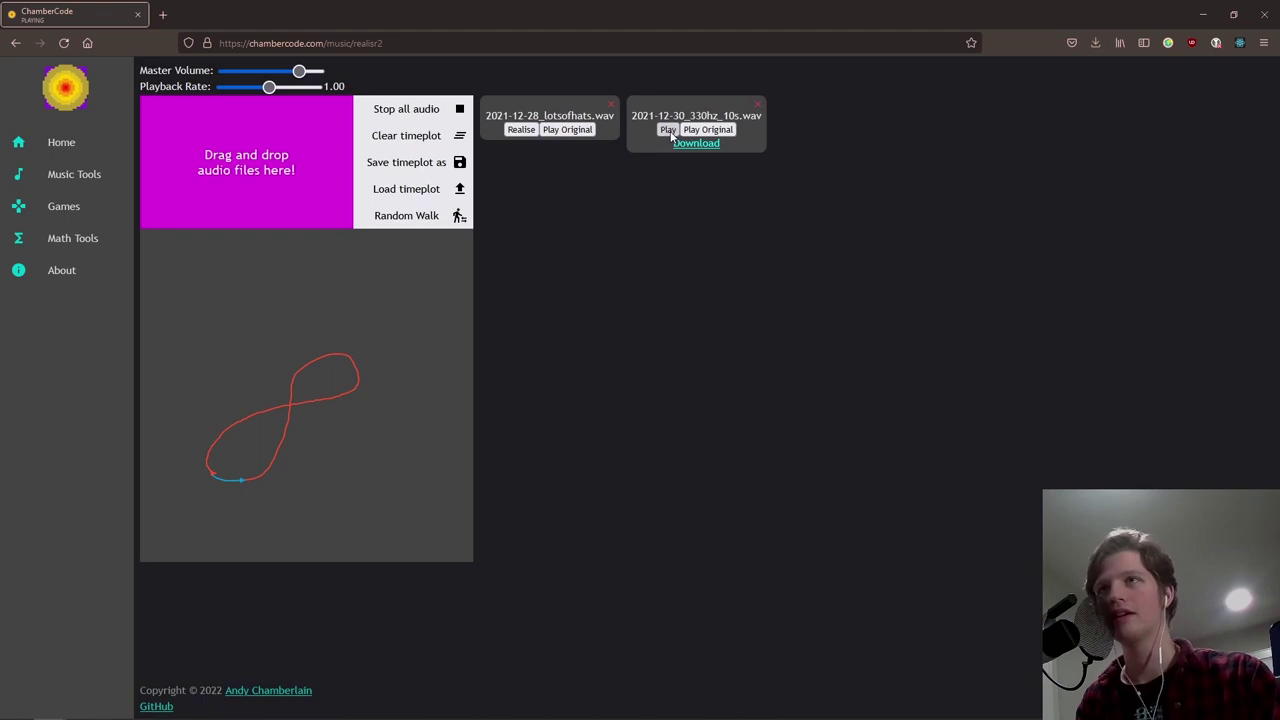
pyautogui.click(675, 143)
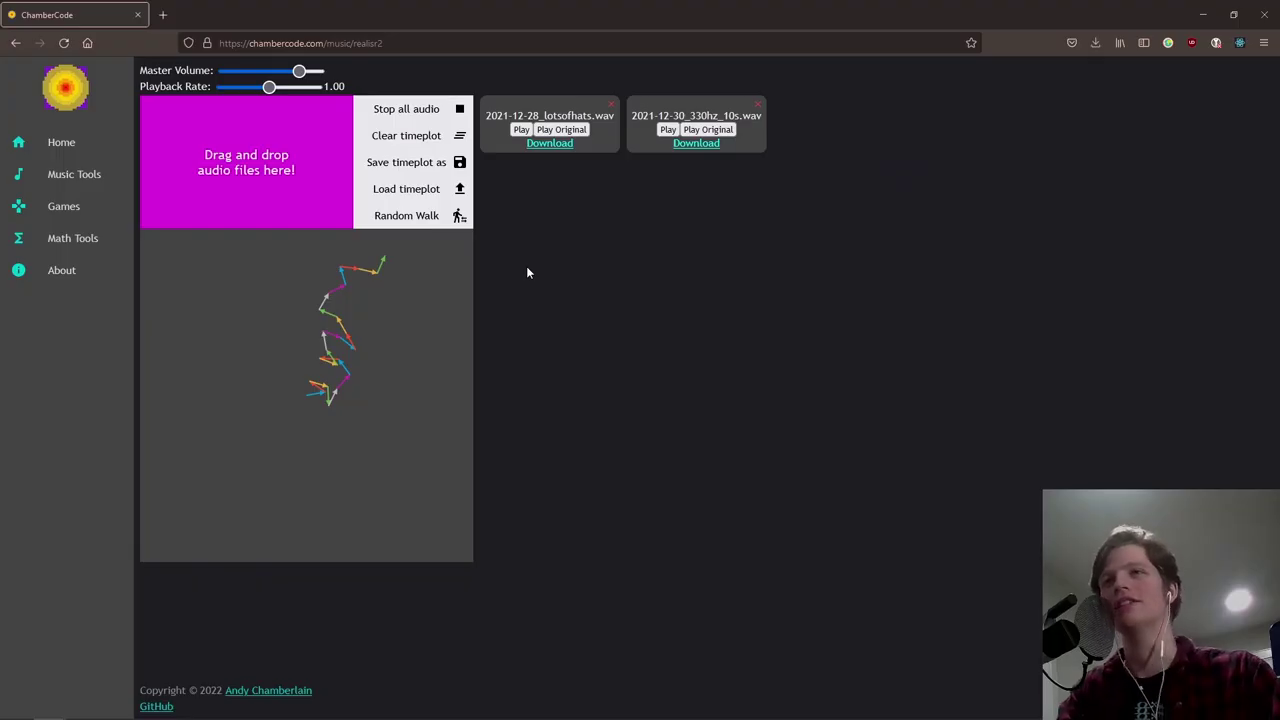
# Step: Realise Dice 2.wav and set the playback rate to 0.63
pyautogui.click(825, 119)
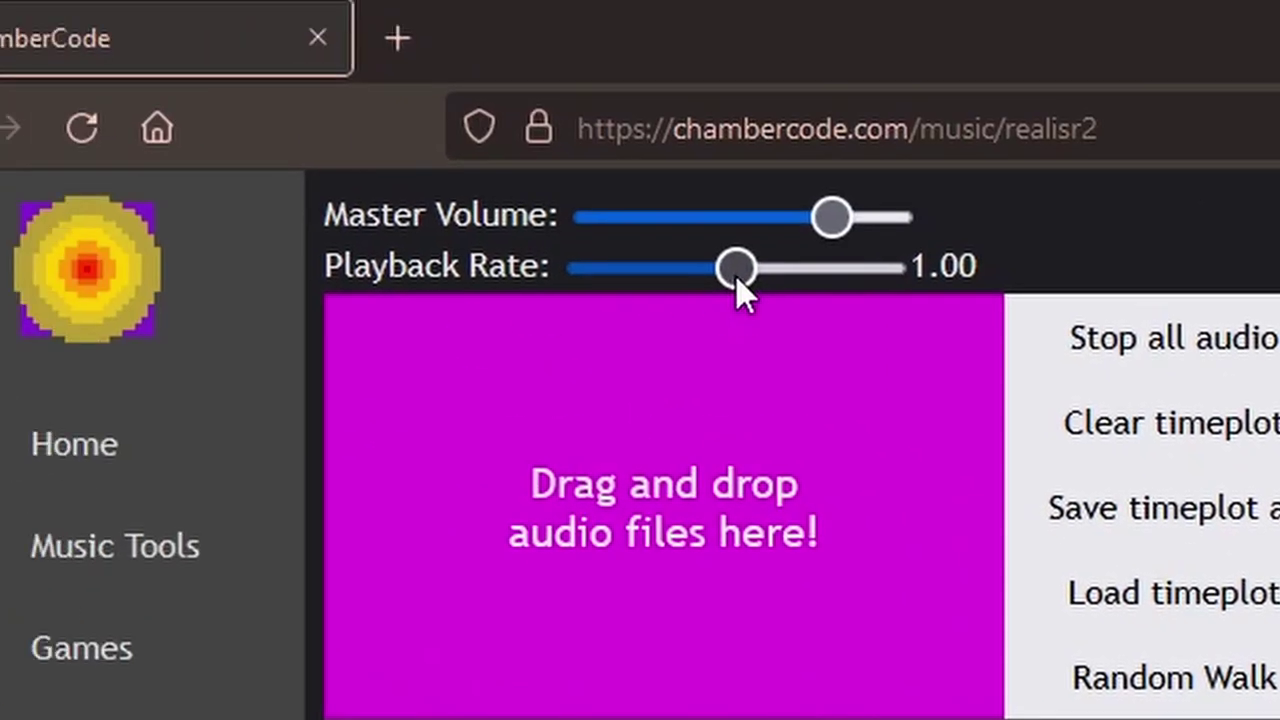
pyautogui.moveTo(266, 92); pyautogui.dragTo(261, 88)
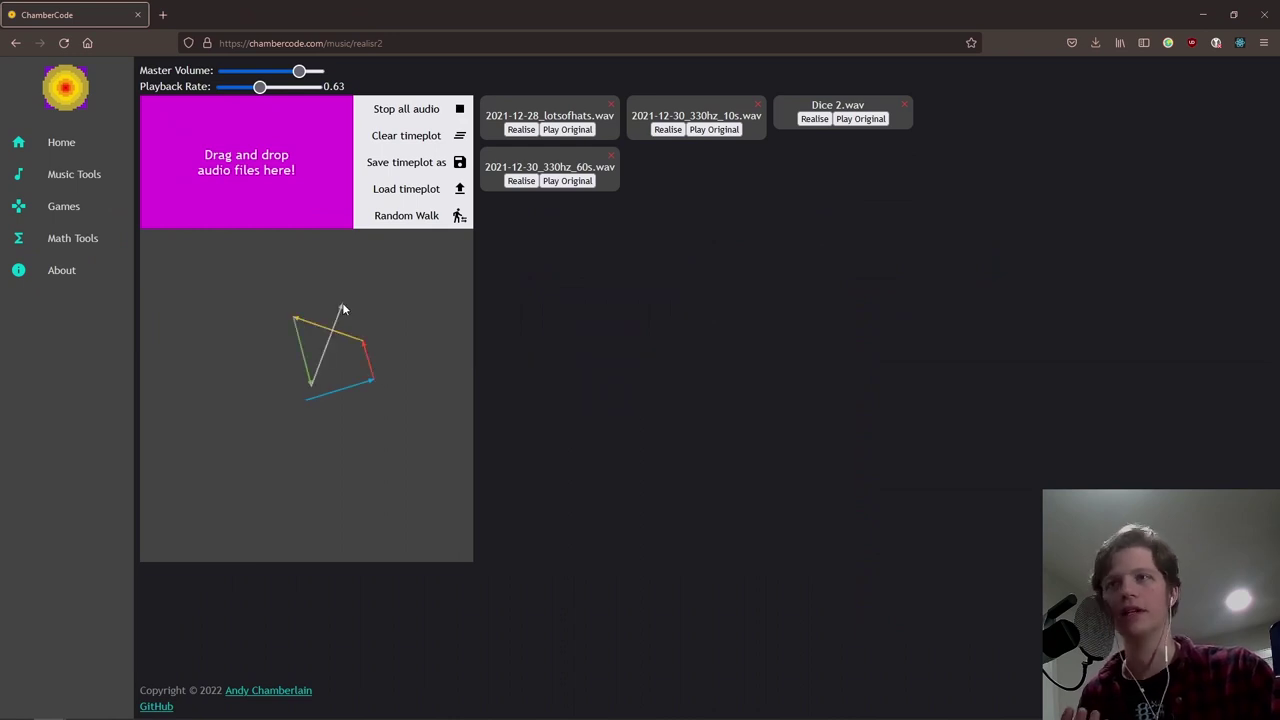
# Step: Plot a zigzag timeplot of straight segments across the canvas, one segment at a time
pyautogui.click(274, 282)
pyautogui.click(228, 252)
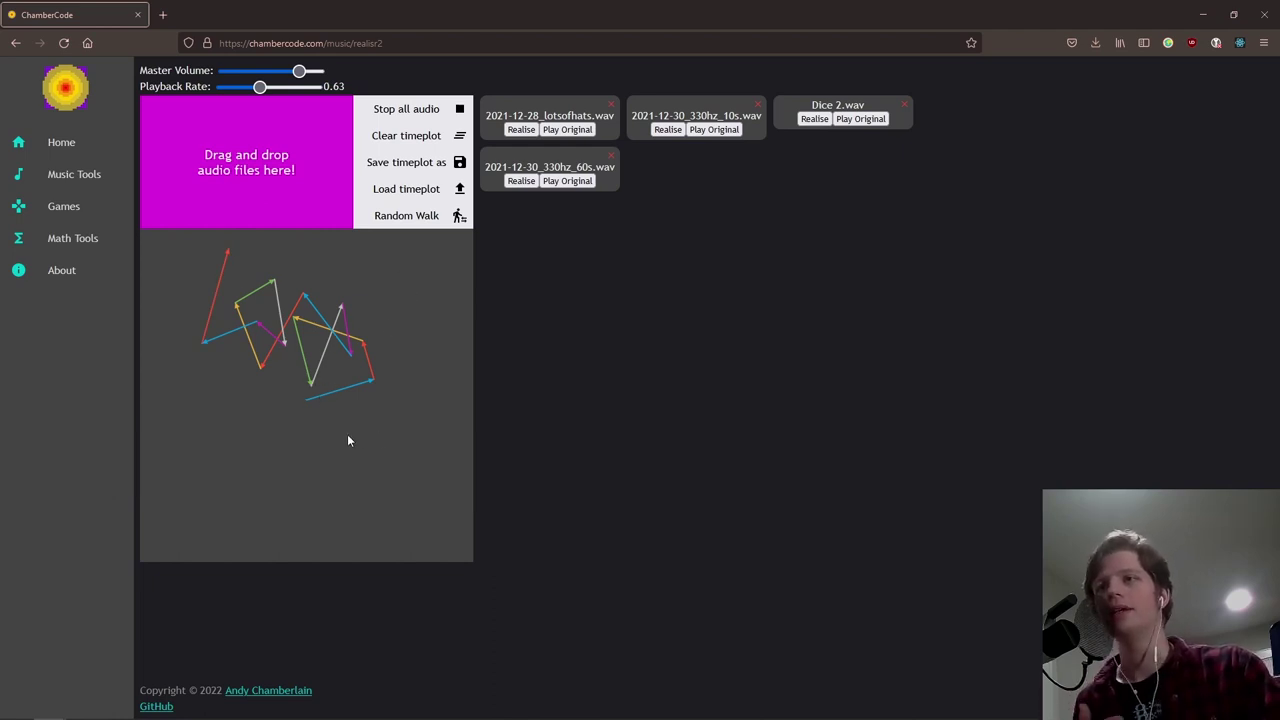
pyautogui.click(377, 402)
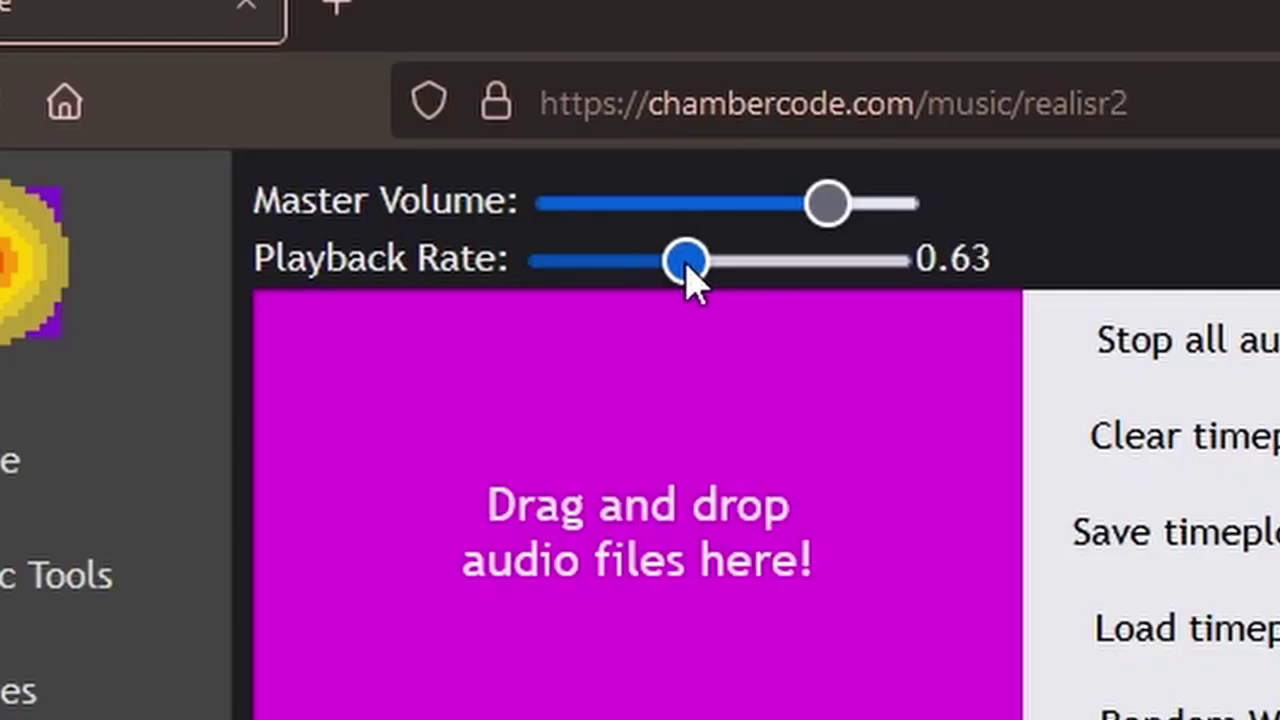
# Step: Set the playback rate to 0.69, also trying 0.40
pyautogui.moveTo(260, 88); pyautogui.dragTo(263, 90)
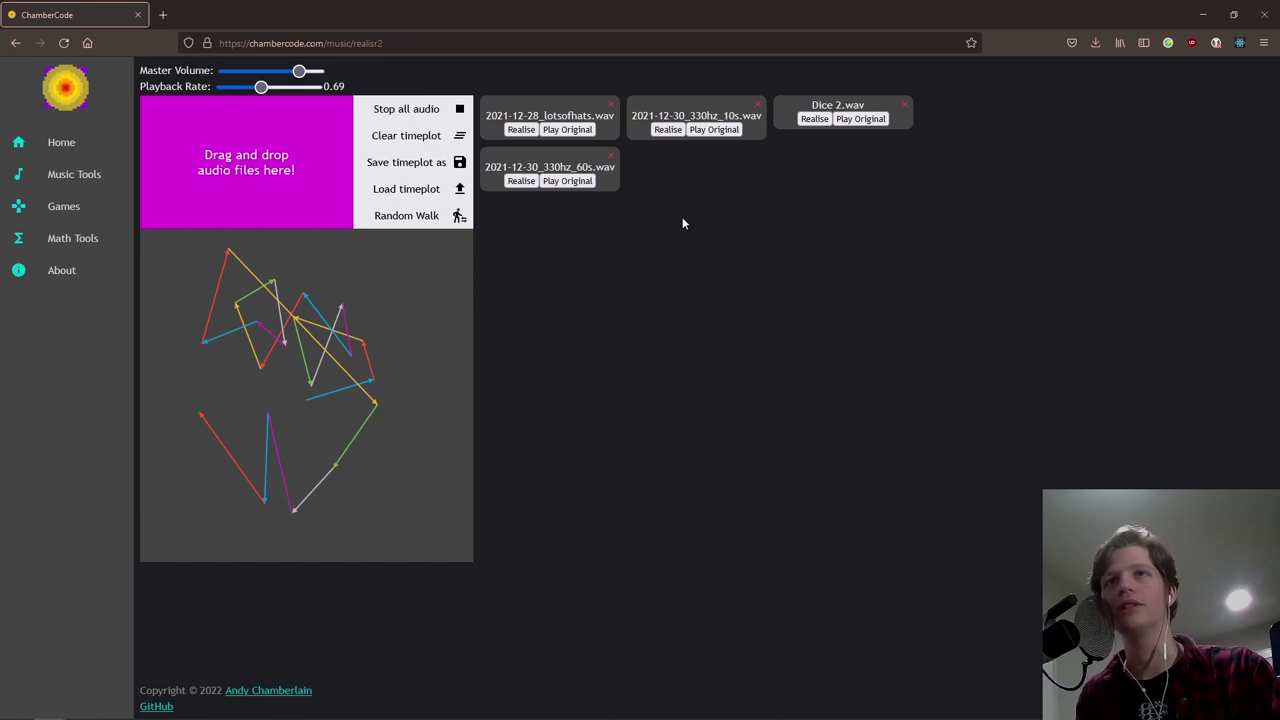
pyautogui.moveTo(261, 87)
pyautogui.mouseDown()
pyautogui.moveTo(291, 88)
pyautogui.moveTo(223, 88)
pyautogui.moveTo(274, 88)
pyautogui.moveTo(252, 88)
pyautogui.mouseUp()
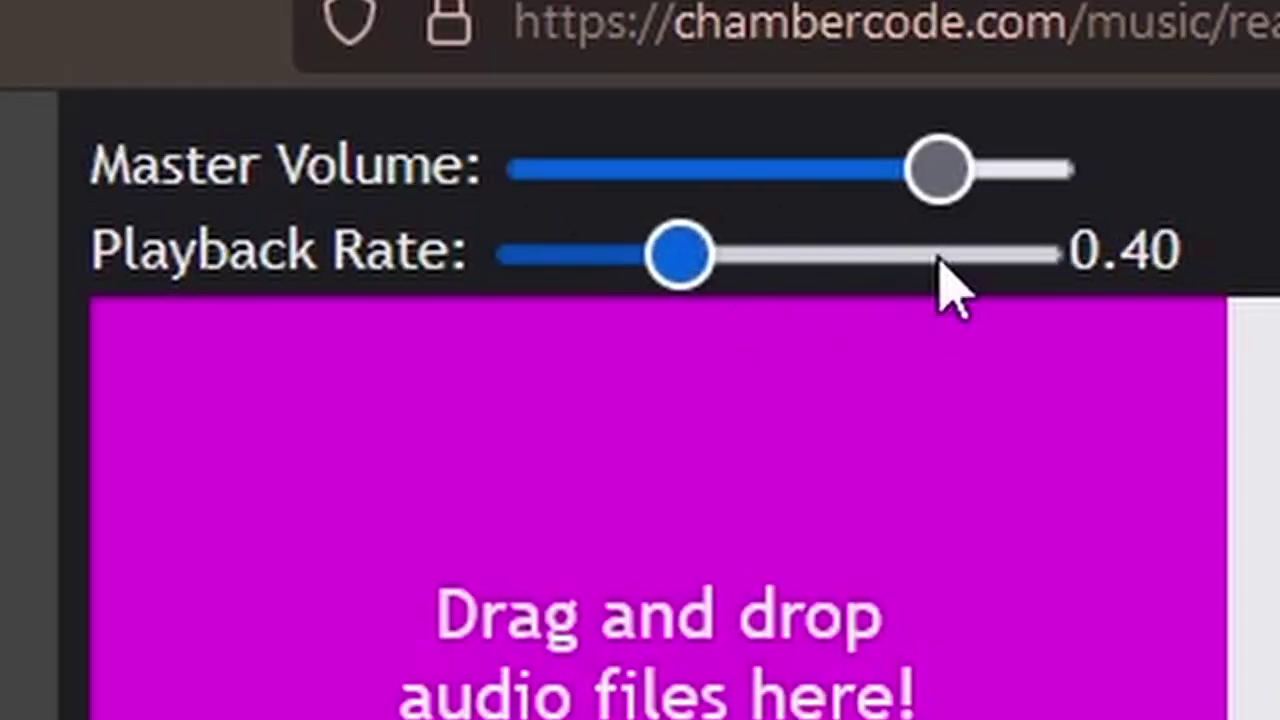
pyautogui.moveTo(939, 262); pyautogui.dragTo(849, 263)
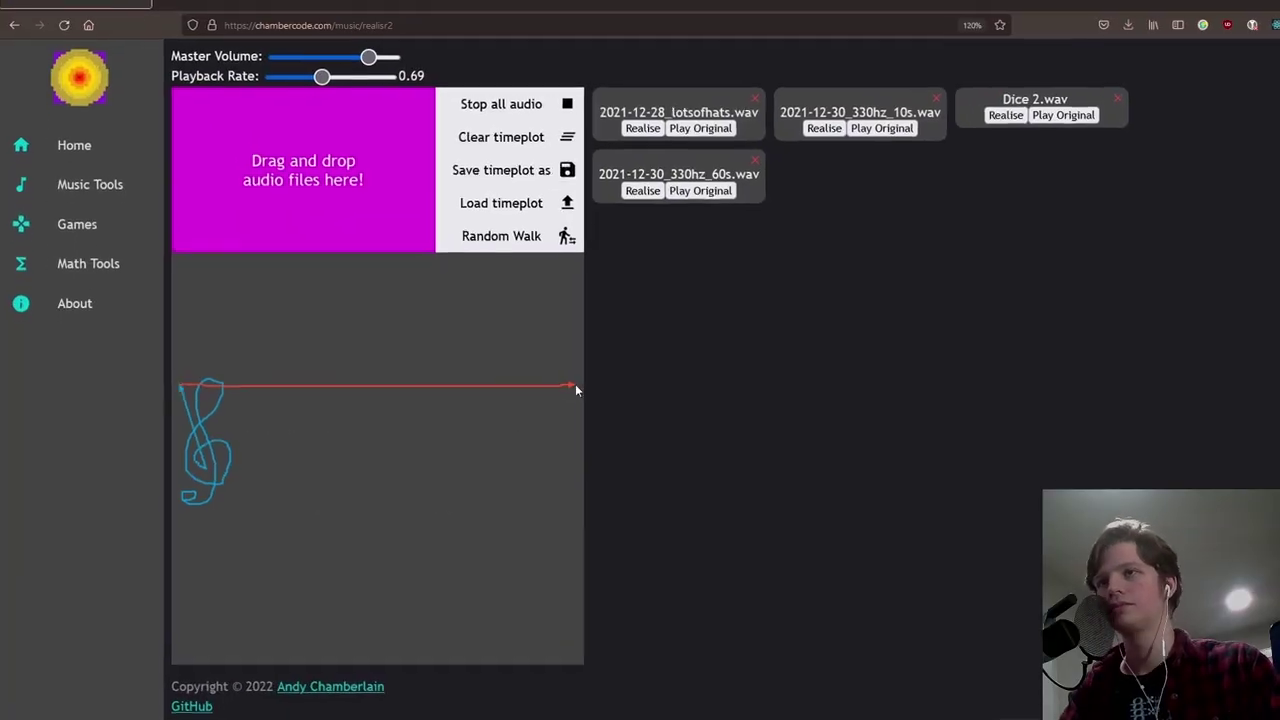
# Step: Draw a timeplot of a five-line music staff with a treble clef and a short melody of notes
pyautogui.moveTo(575, 389)
pyautogui.mouseDown()
pyautogui.moveTo(175, 469)
pyautogui.moveTo(287, 395)
pyautogui.moveTo(282, 455)
pyautogui.moveTo(299, 438)
pyautogui.mouseUp()
pyautogui.moveTo(348, 402)
pyautogui.mouseDown()
pyautogui.moveTo(400, 382)
pyautogui.moveTo(340, 370)
pyautogui.moveTo(393, 386)
pyautogui.moveTo(394, 415)
pyautogui.mouseUp()
pyautogui.moveTo(451, 383)
pyautogui.mouseDown()
pyautogui.moveTo(510, 305)
pyautogui.moveTo(587, 421)
pyautogui.moveTo(547, 430)
pyautogui.moveTo(599, 422)
pyautogui.mouseUp()
pyautogui.moveTo(681, 393)
pyautogui.mouseDown()
pyautogui.moveTo(751, 380)
pyautogui.moveTo(751, 394)
pyautogui.mouseUp()
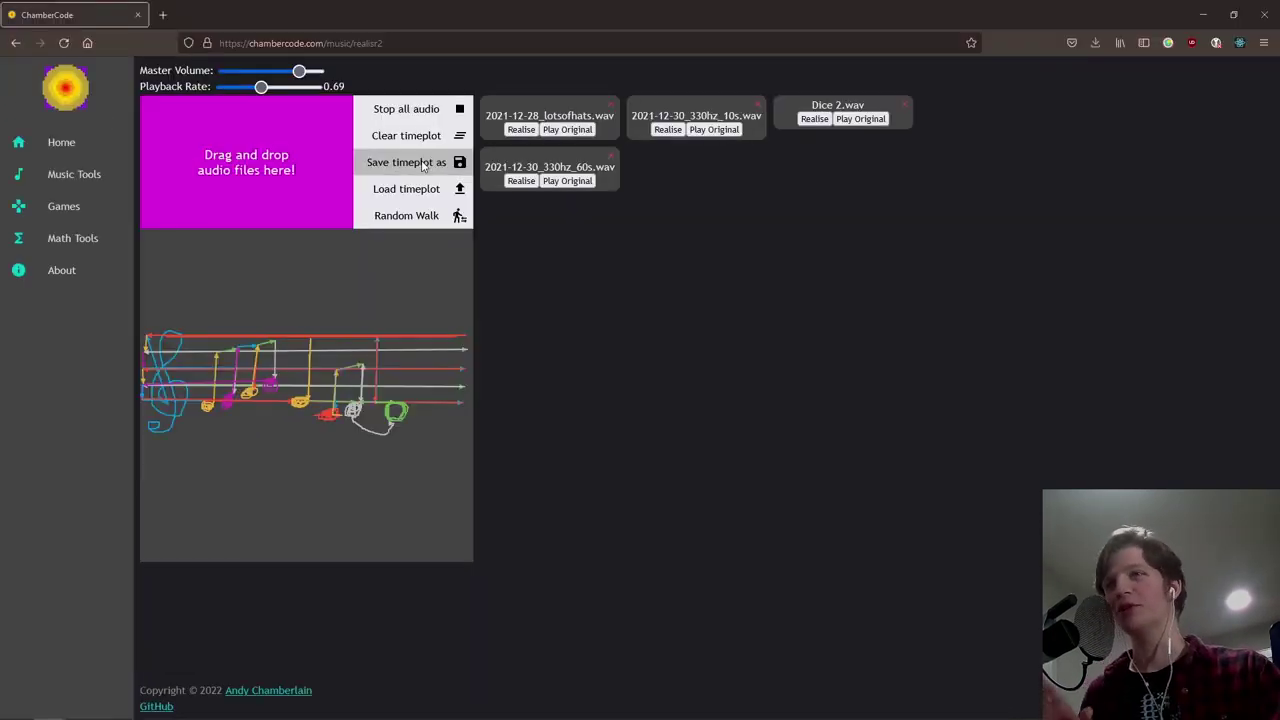
# Step: Save the music staff timeplot under the name "the lick"
pyautogui.click(423, 163)
pyautogui.write('the l')
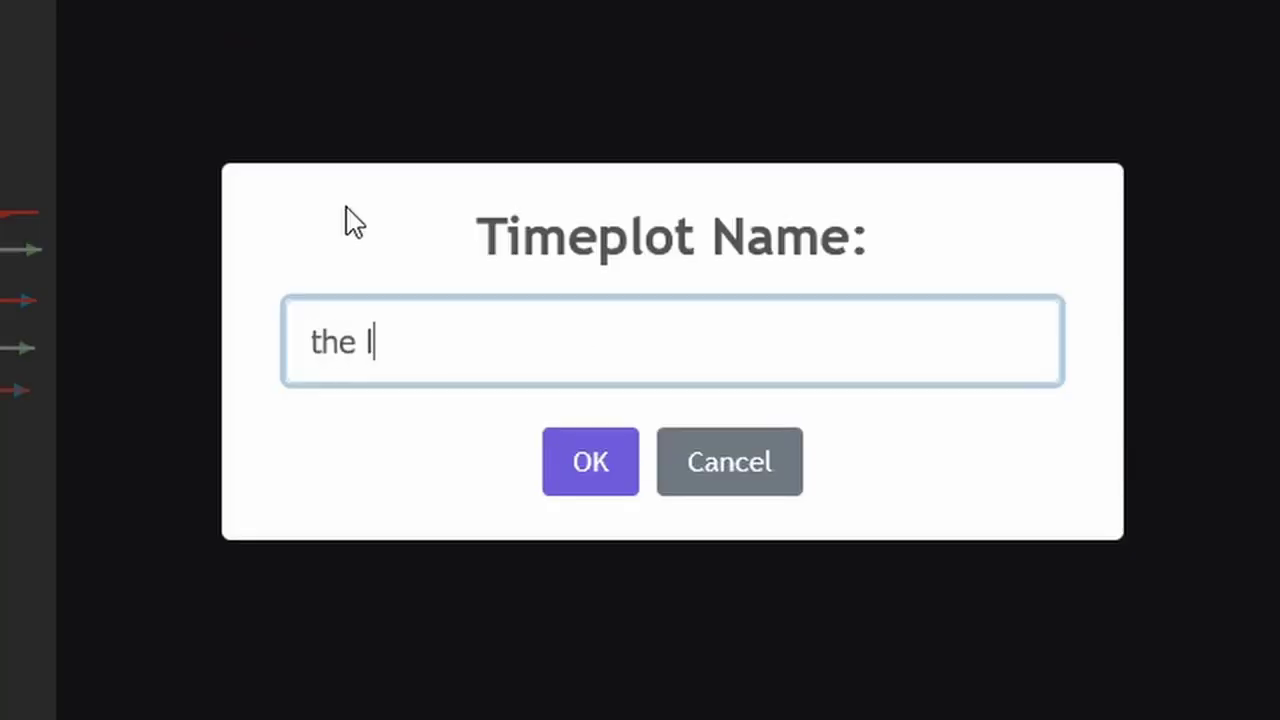
pyautogui.write('ick')
pyautogui.press('Return')
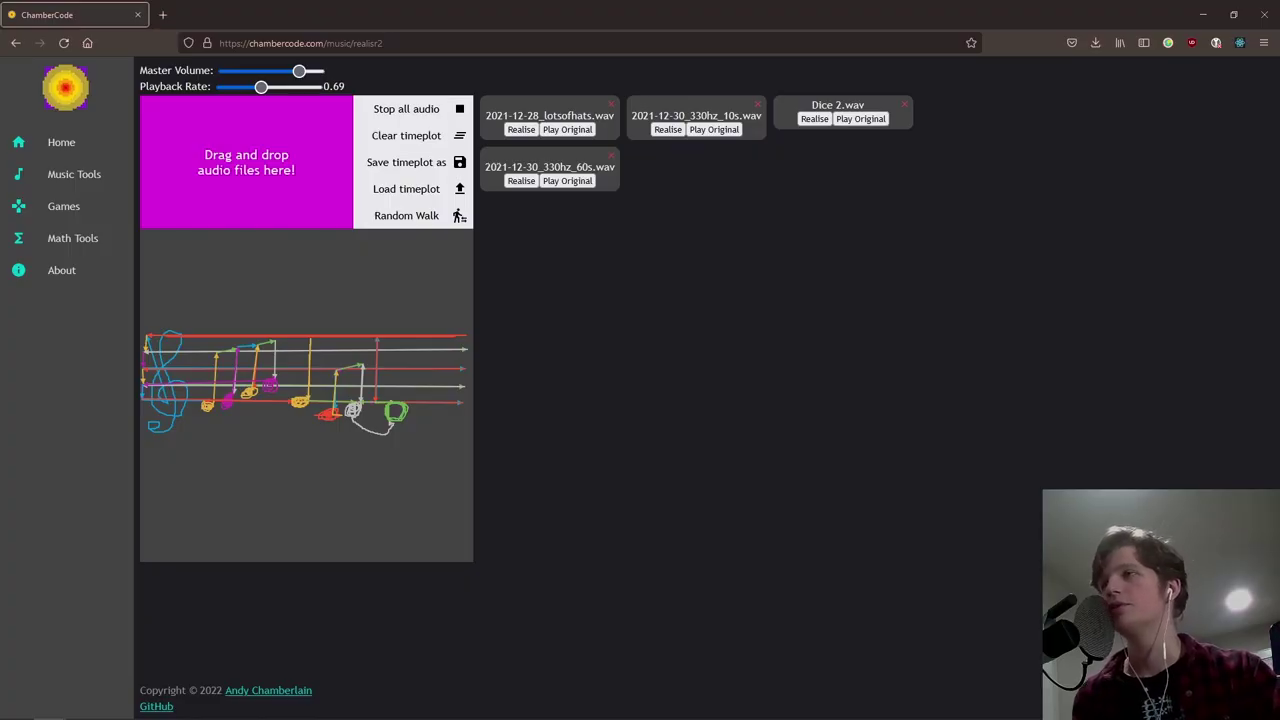
# Step: Load thelick.mp4, realise it with the music staff timeplot and play the result
pyautogui.moveTo(0, 410); pyautogui.dragTo(262, 177)
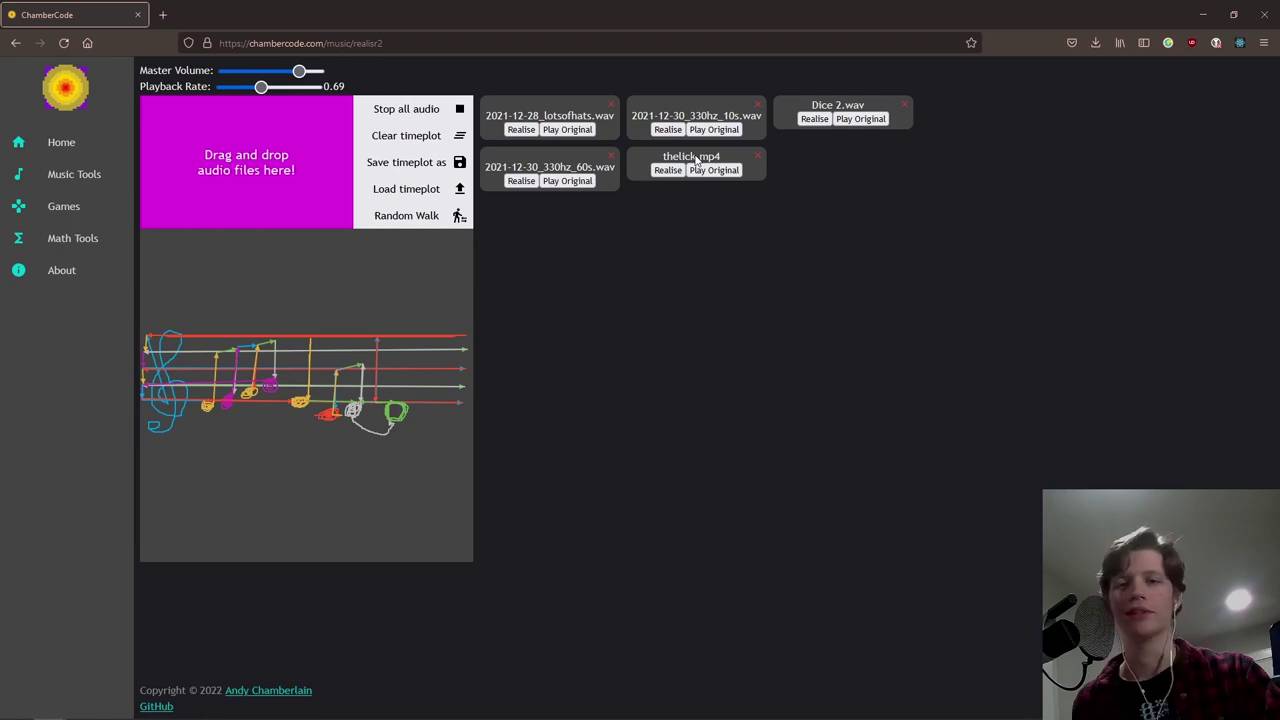
pyautogui.click(668, 170)
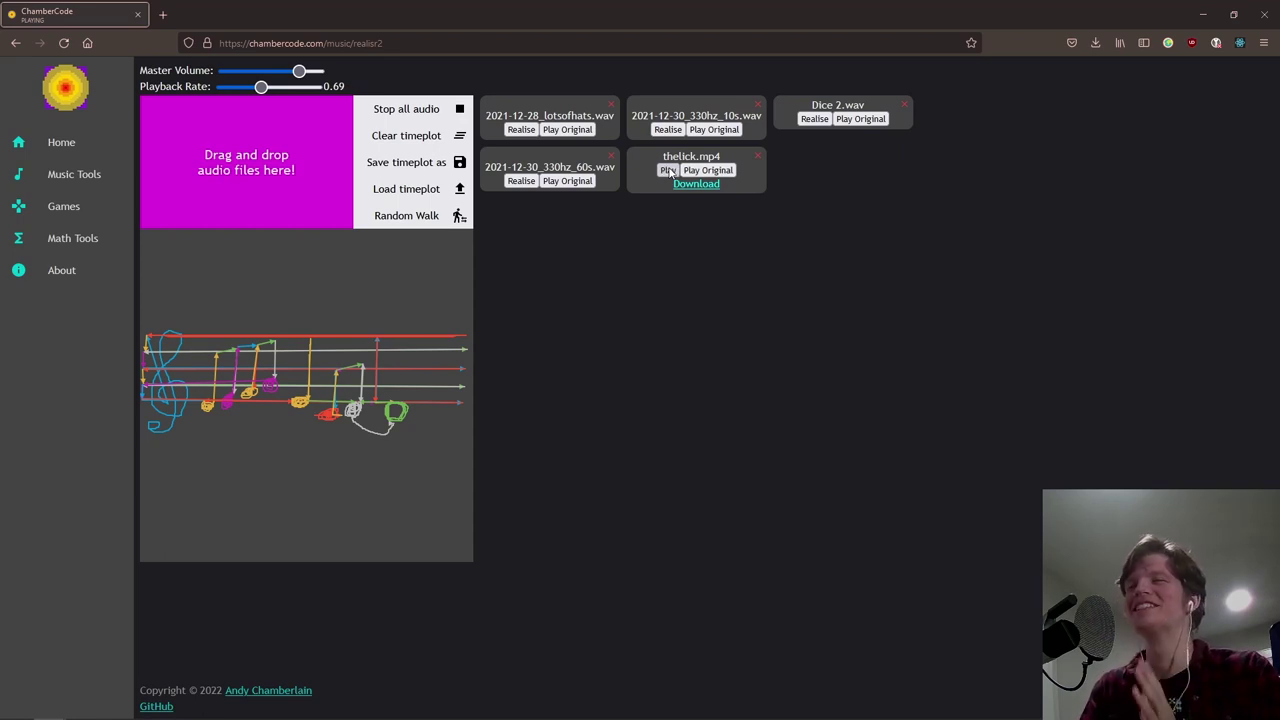
pyautogui.click(667, 170)
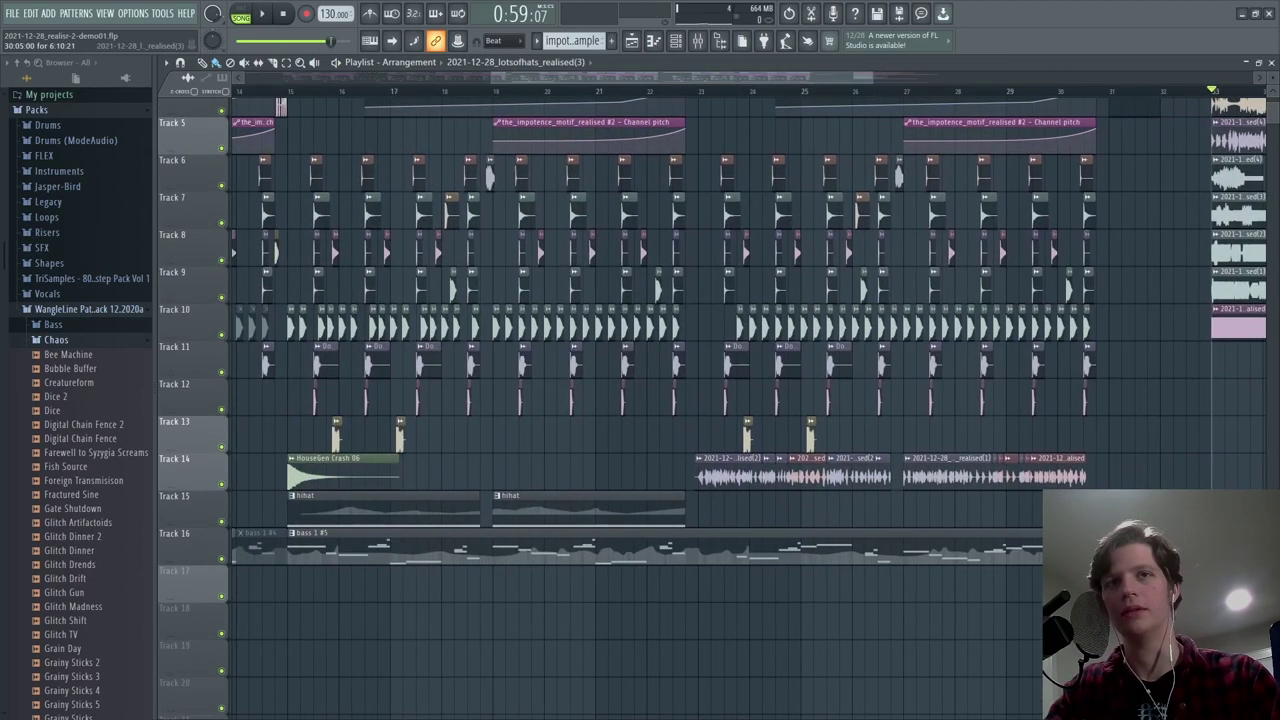
# Step: Switch to FL Studio, add 2021-12-28_lotsofhats_realised(3) to the arrangement and check the levels in the mixer during playback
pyautogui.click(700, 510)
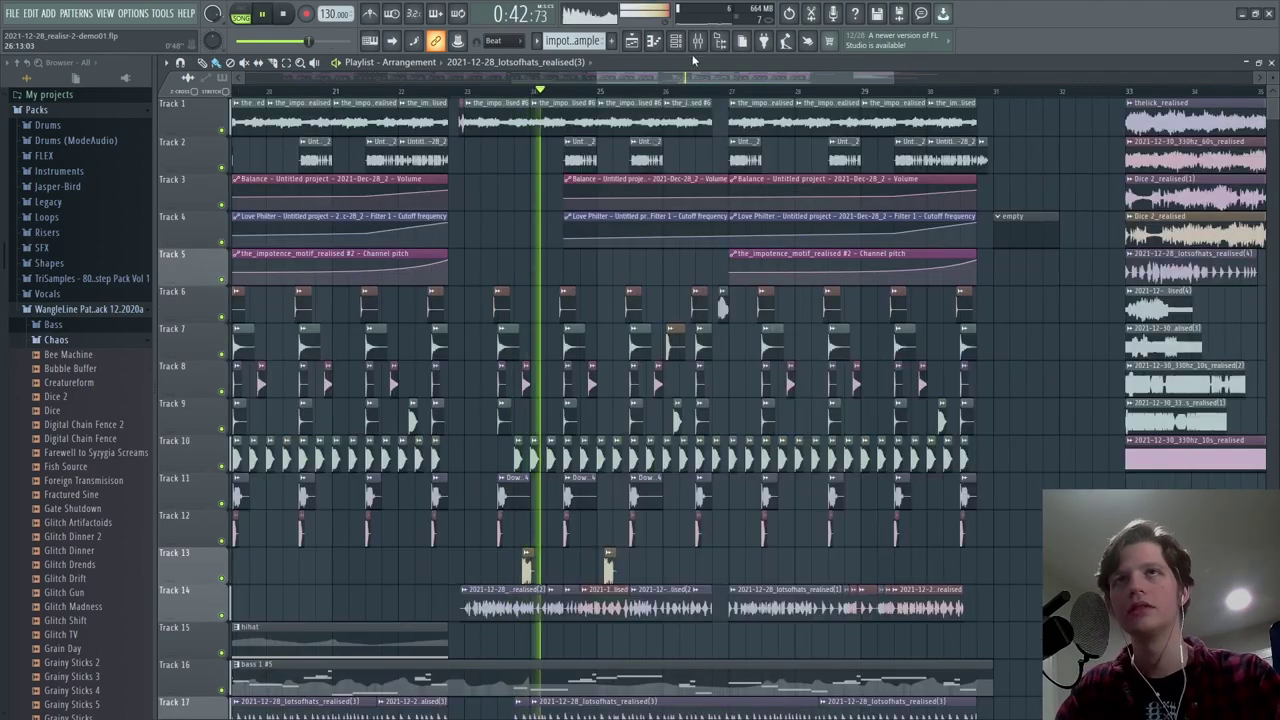
pyautogui.click(697, 41)
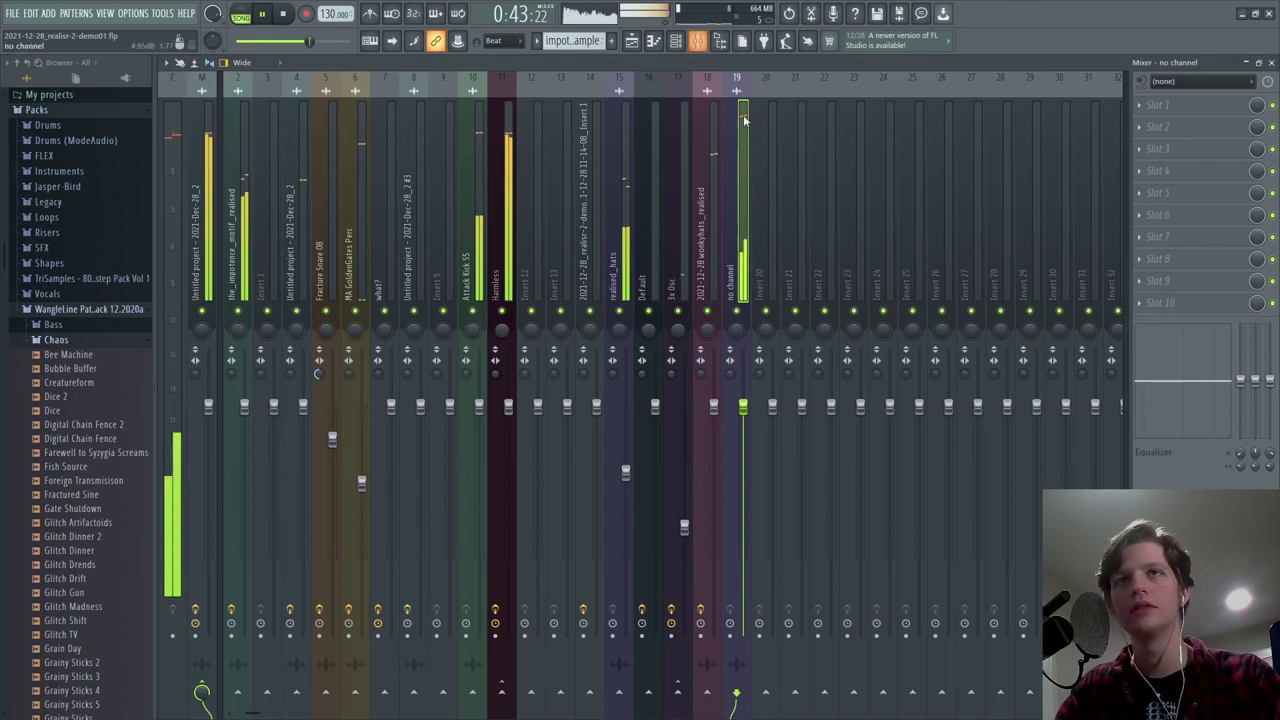
pyautogui.press('F5')
pyautogui.scroll(5, 770, 387)
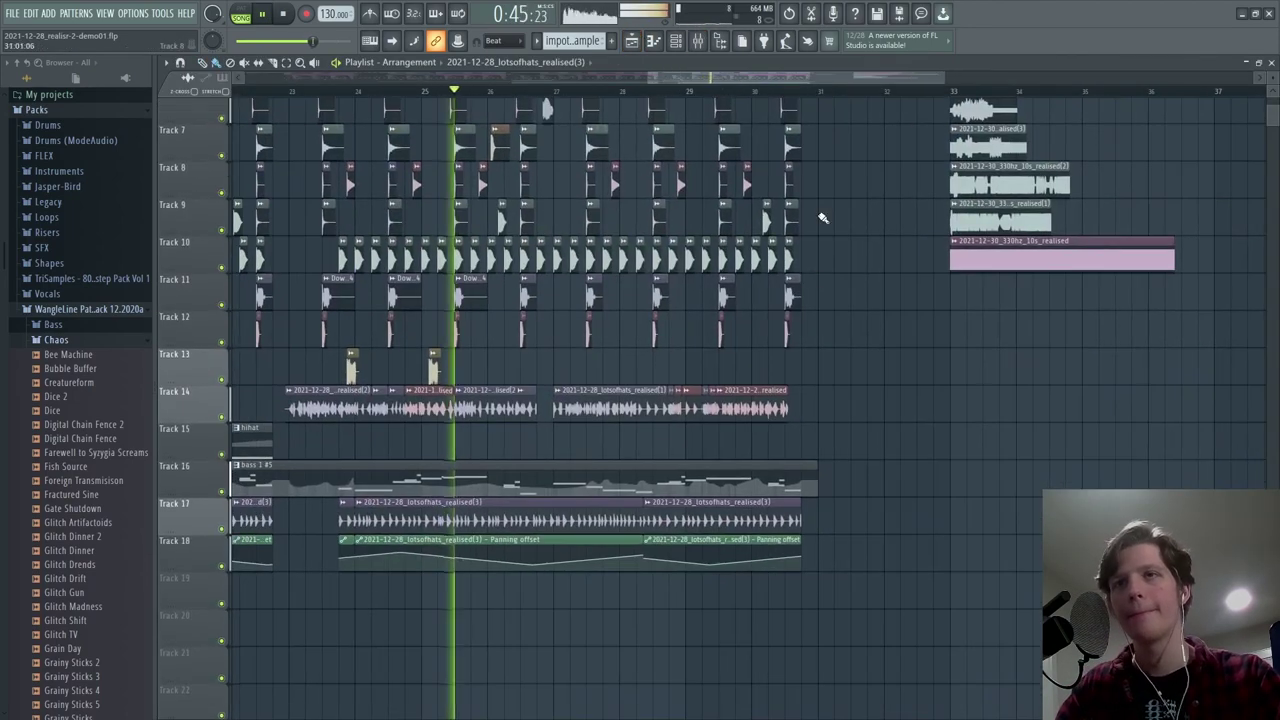
# Step: Listen to the 2021-12-28_lotsofhats_realised(4) clip on the soloed Track 5 around bars 33 to 35
pyautogui.scroll(3, 686, 514)
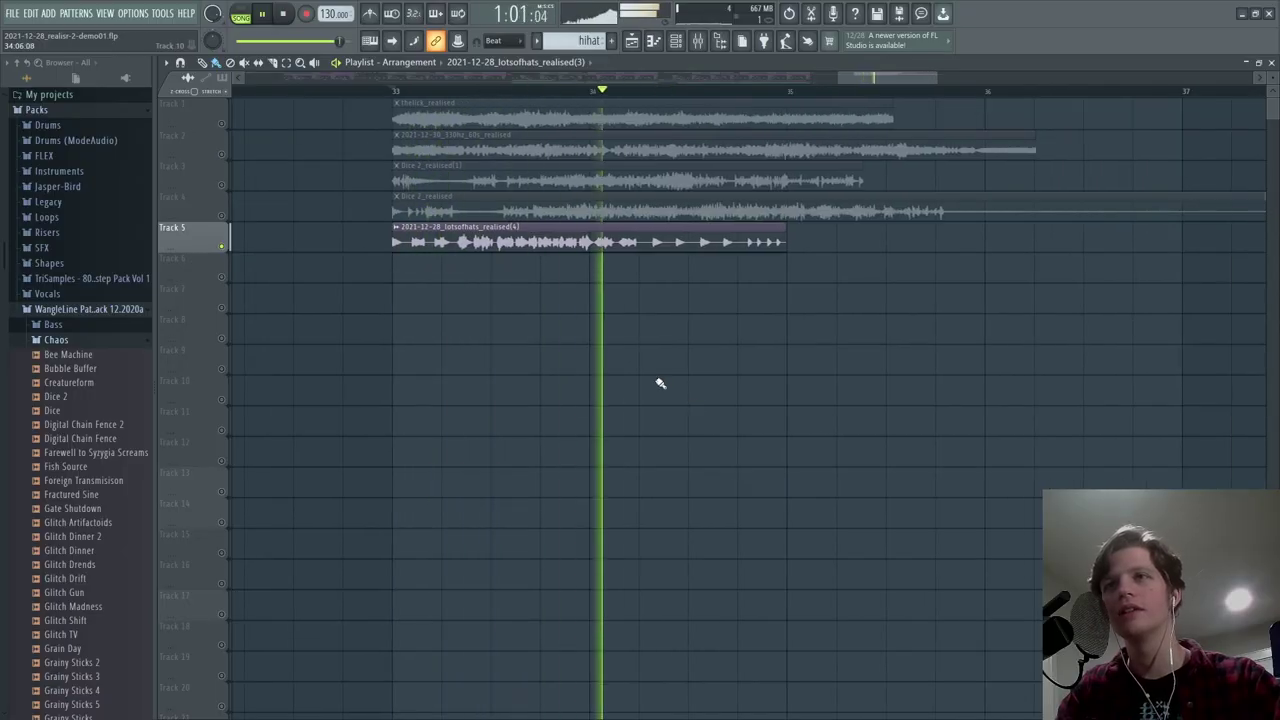
pyautogui.scroll(-1, 580, 103)
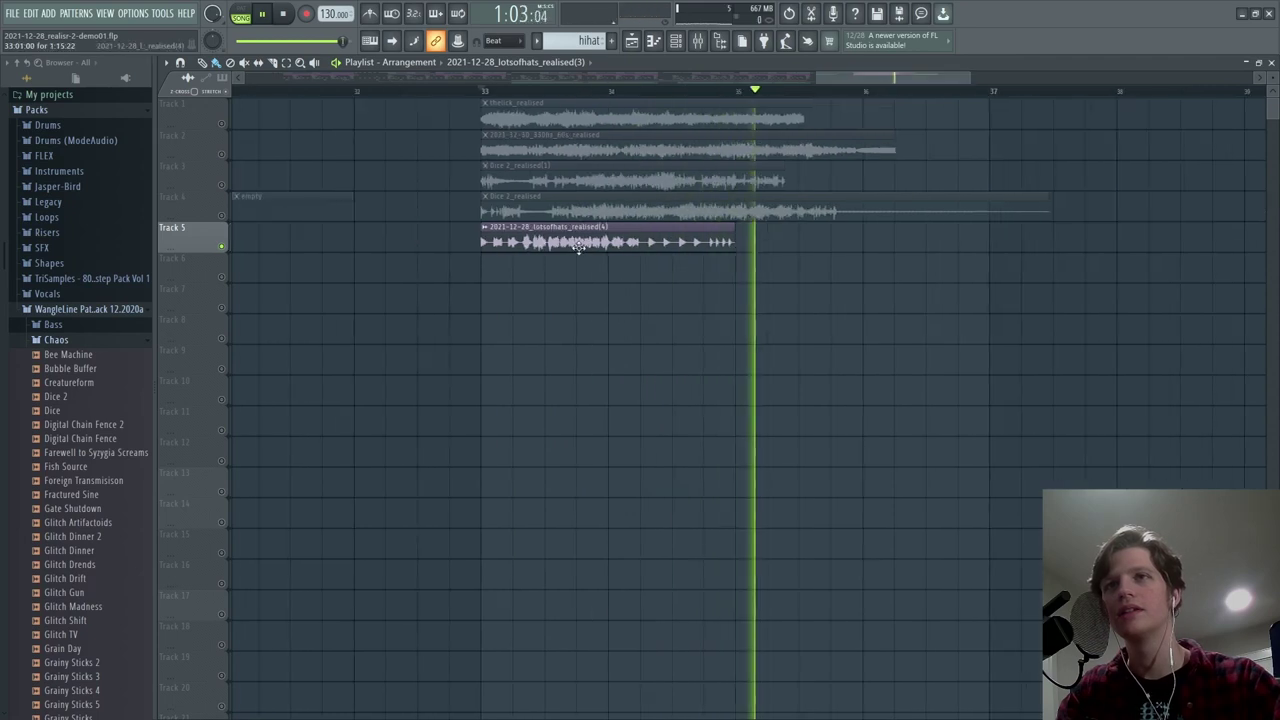
pyautogui.click(713, 93)
pyautogui.press('space')
pyautogui.press('space')
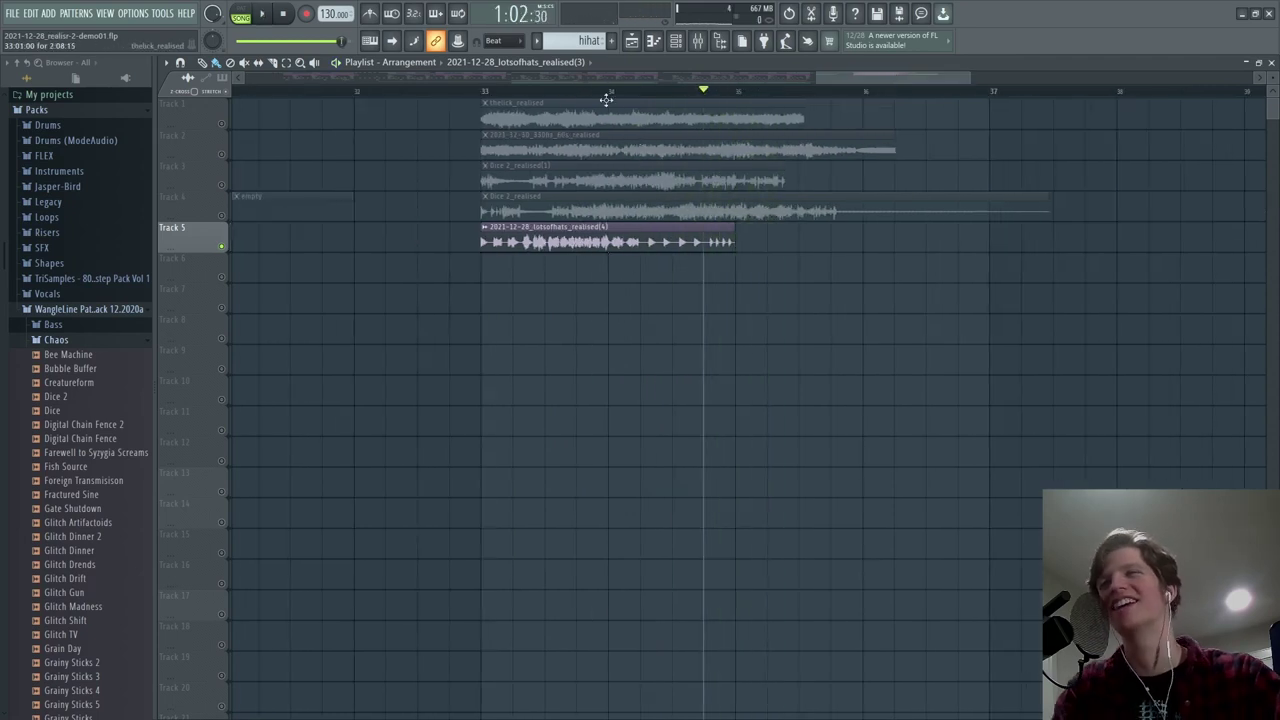
# Step: Place 2021-12-28_lotsofhats_realised(4) on Track 15 just before bar 30 and remove the Track 14 clip section directly above it
pyautogui.press('space')
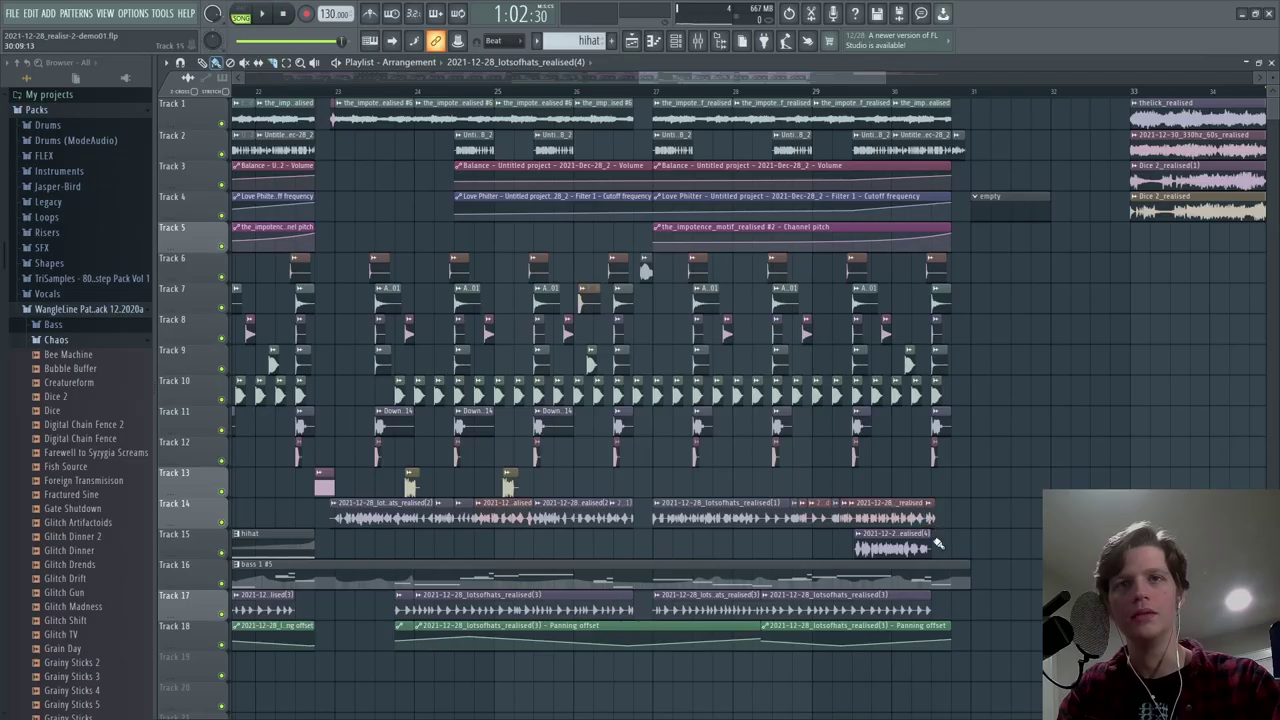
pyautogui.moveTo(938, 543); pyautogui.dragTo(912, 515)
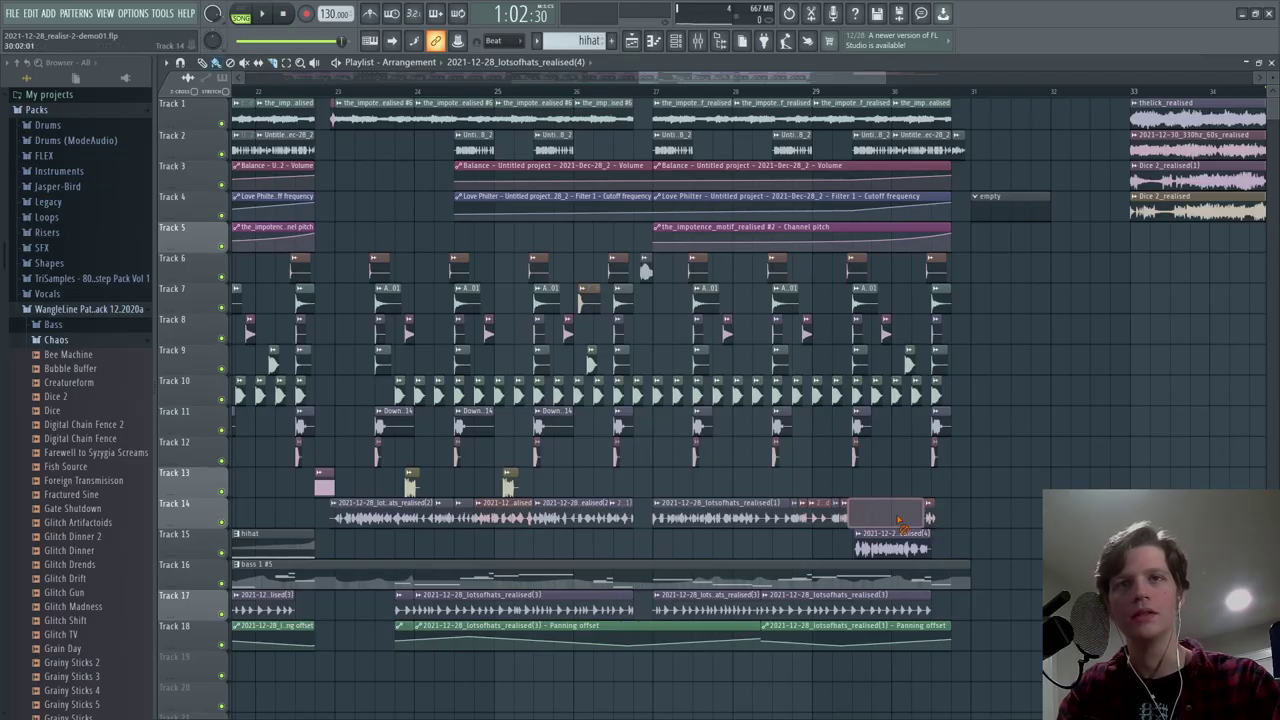
pyautogui.press('space')
# Step: Audition Dice 2_realised on its own and place it on Track 19 from about bar 21 to just before bar 23
pyautogui.scroll(2, 1197, 225)
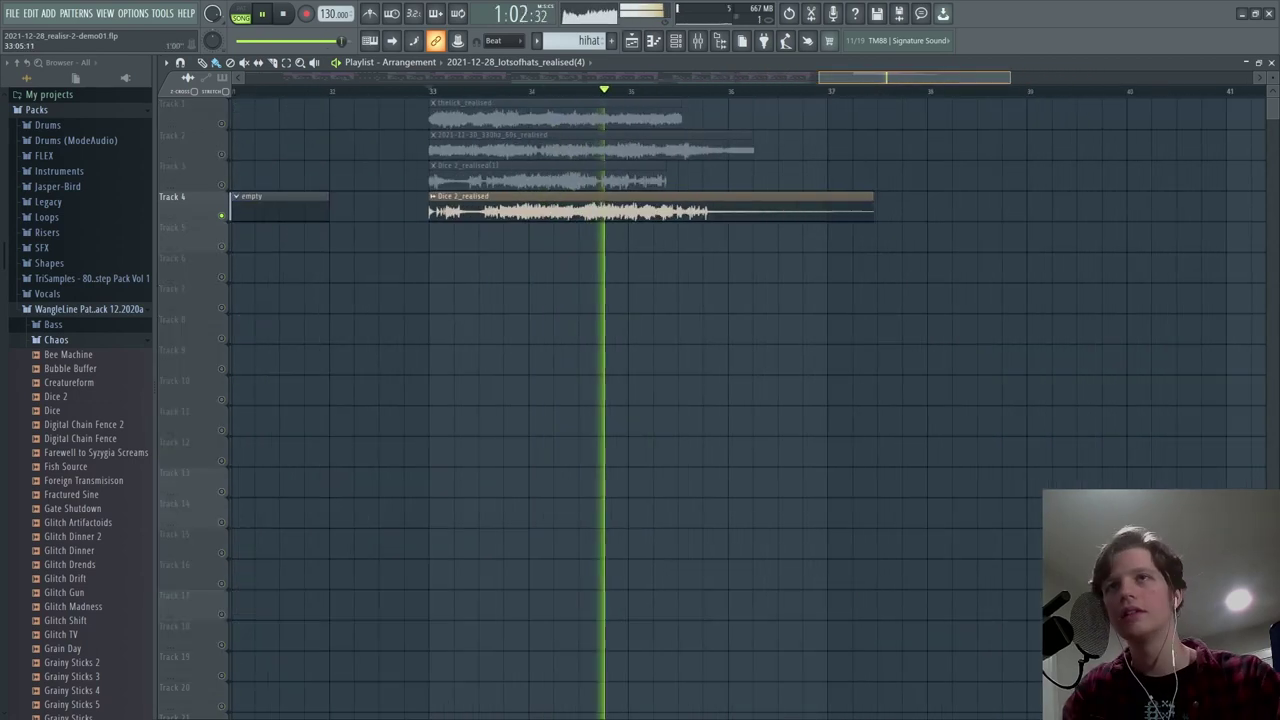
pyautogui.scroll(1, 750, 400)
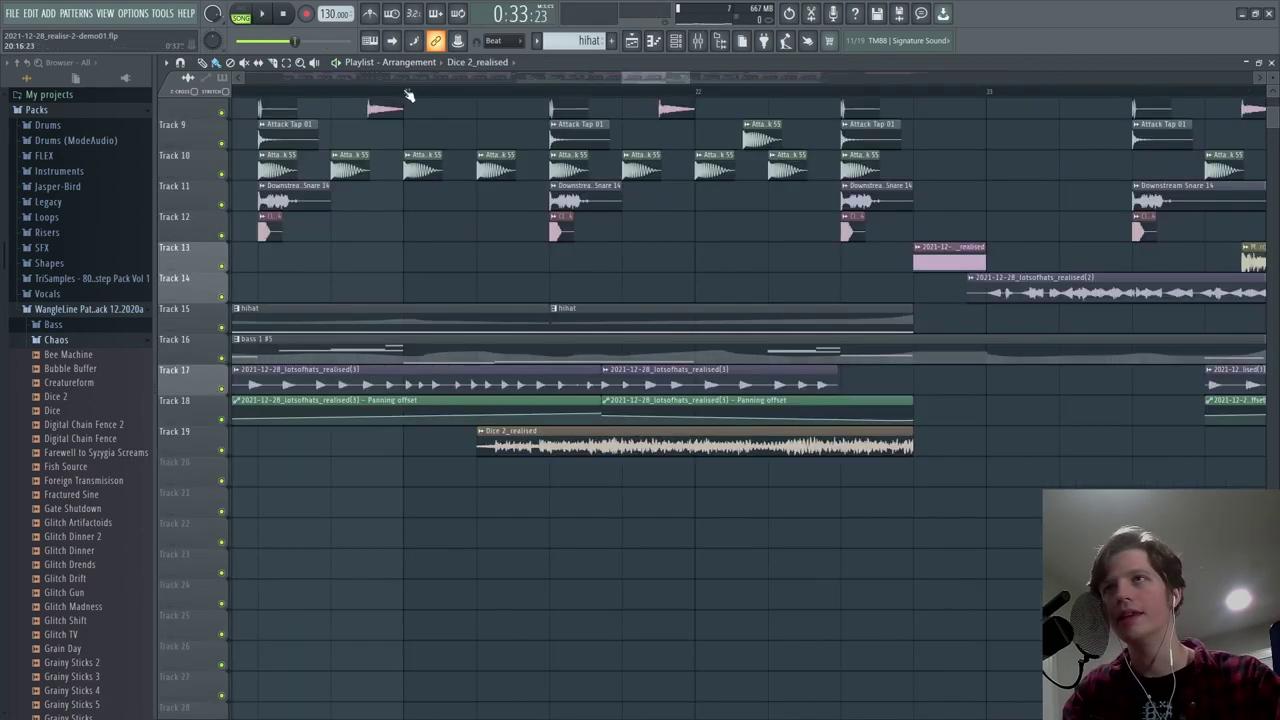
pyautogui.scroll(3, 660, 250)
pyautogui.hscroll(1, 660, 250)
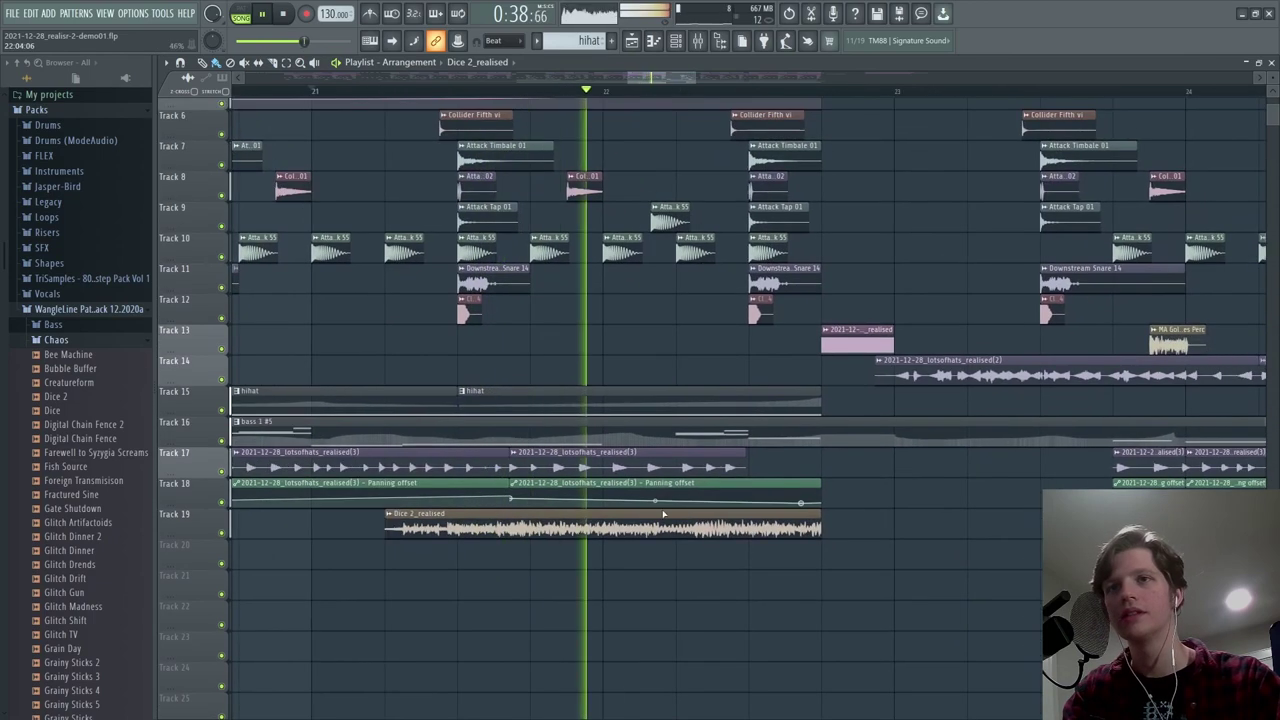
# Step: Route Dice 2_realised to mixer track 4 with its Fruity Balance and Fruity Love Philter effects, and return to the playlist
pyautogui.scroll(4, 728, 328)
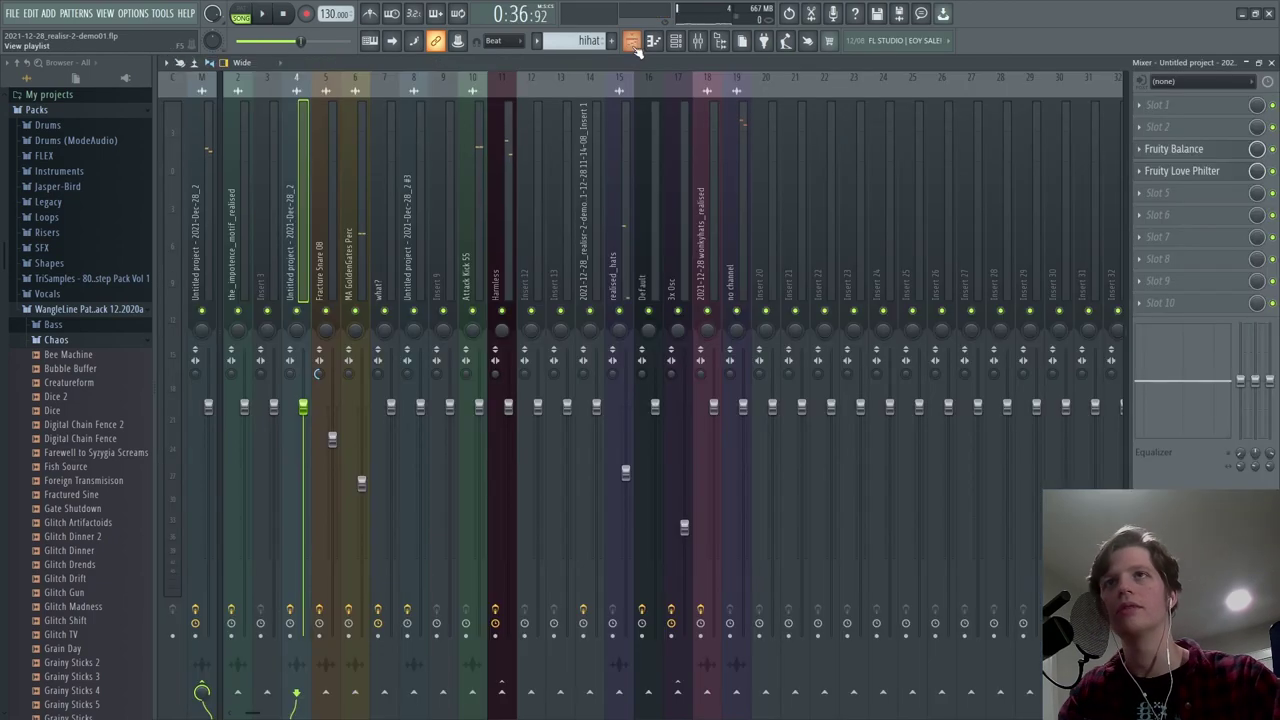
pyautogui.click(636, 40)
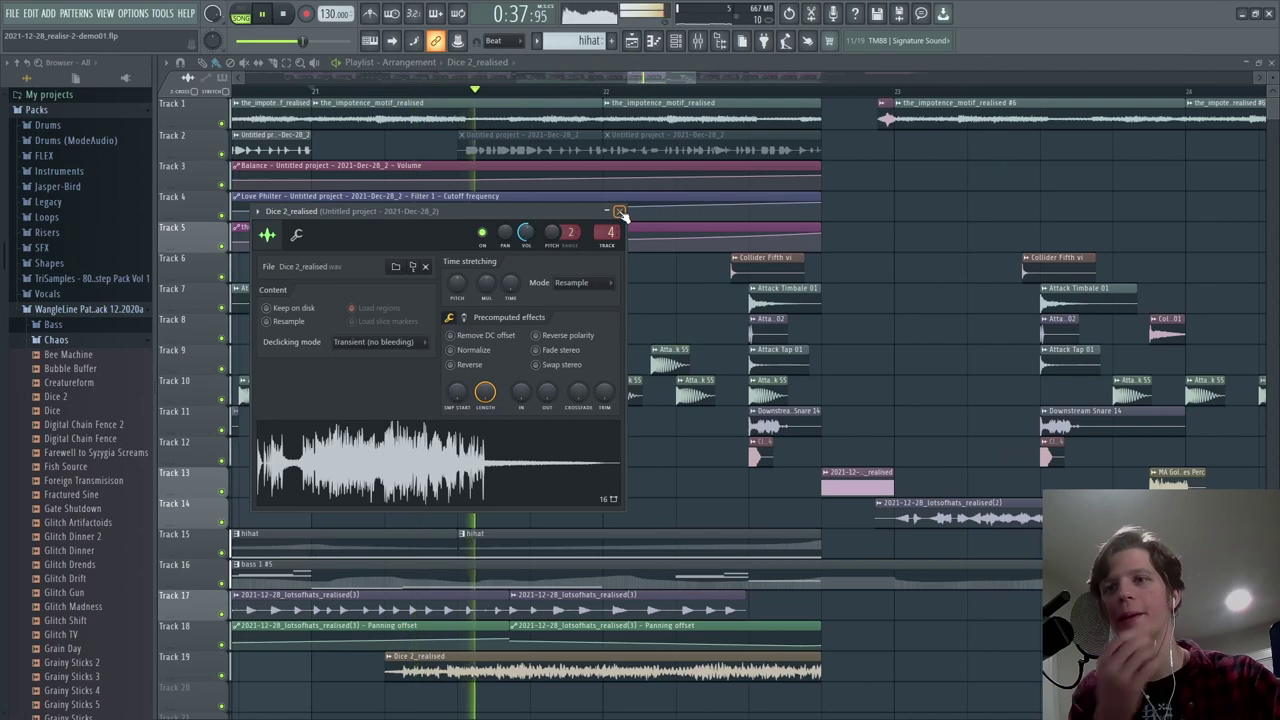